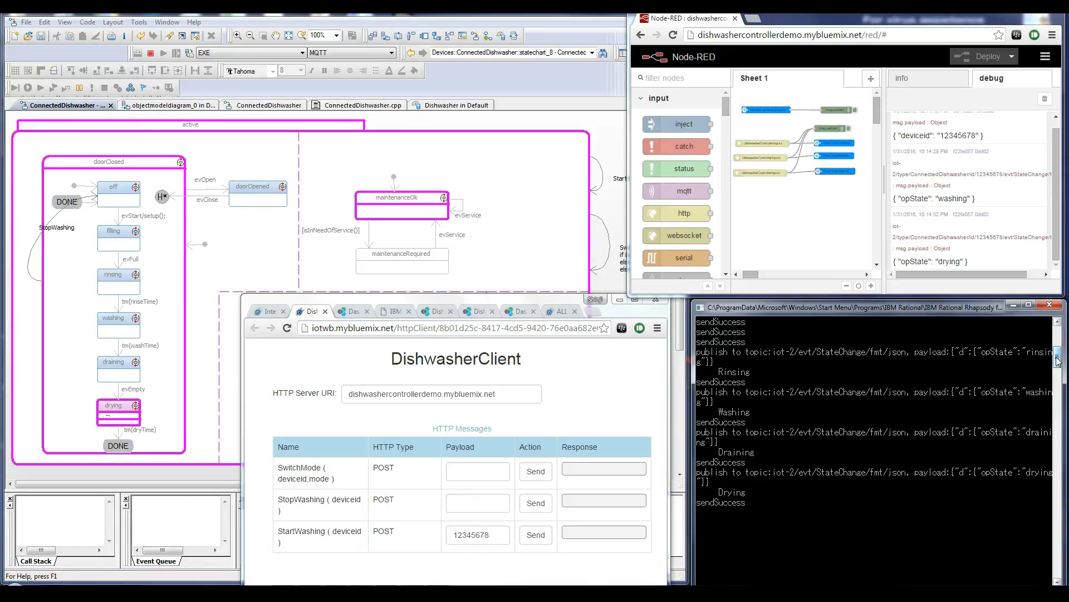
# Step: Enter 12345678 as the StopWashing payload and send the StartWashing and StopWashing messages to the dishwasher
pyautogui.click(465, 502)
pyautogui.write('12345678')
pyautogui.click(535, 534)
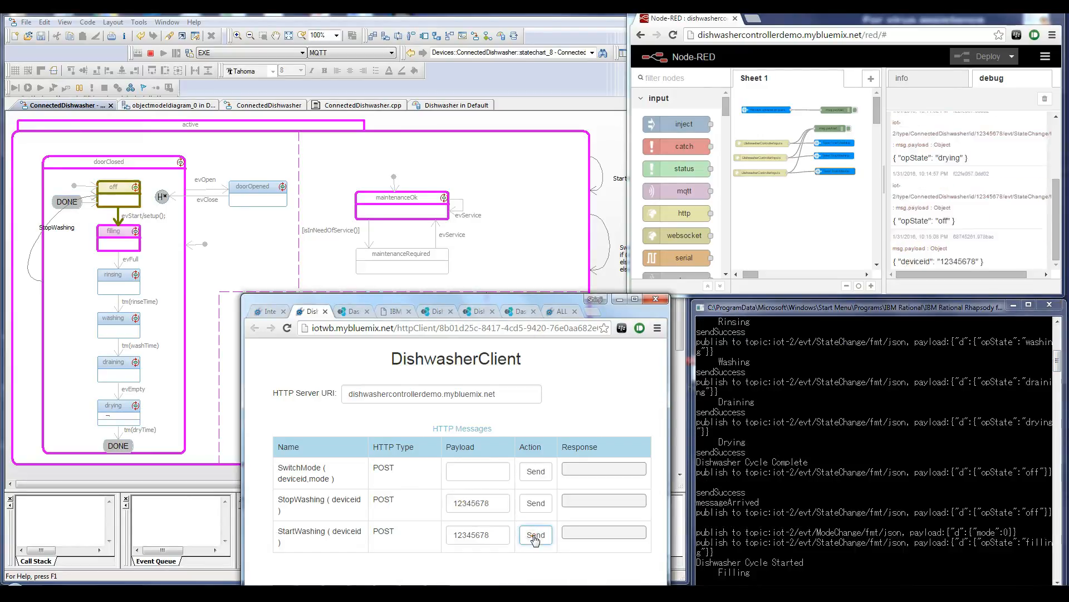
pyautogui.click(536, 503)
# Step: Send the SwitchMode message with payload 12345678,2 and move the client window away from the statechart
pyautogui.click(469, 472)
pyautogui.write('123456782')
pyautogui.moveTo(473, 297); pyautogui.dragTo(850, 127)
pyautogui.click(918, 306)
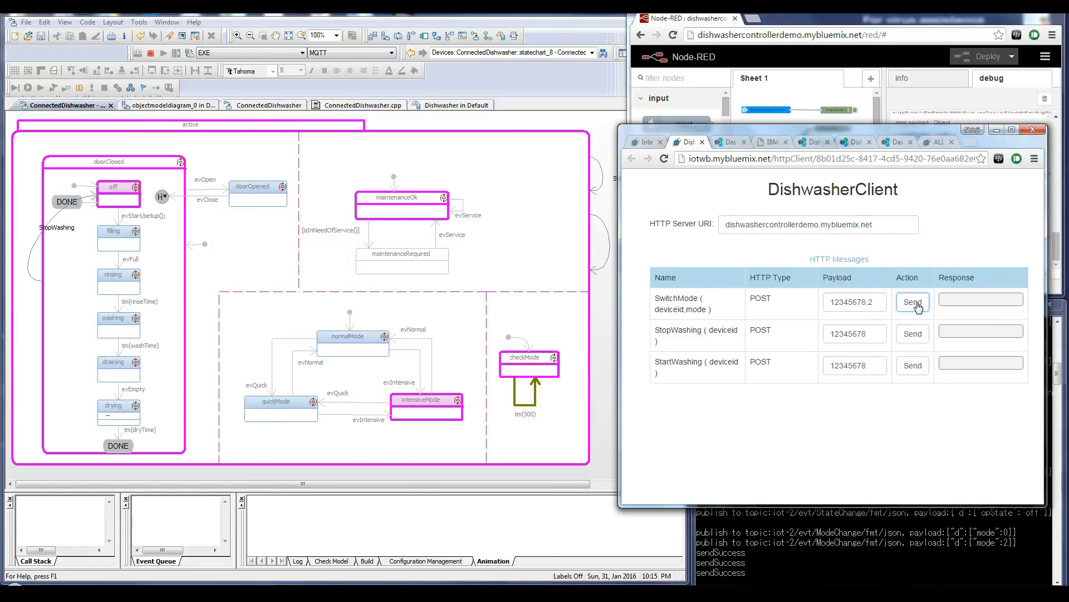
# Step: Switch to the IBM Bluemix console and open the Bluemix Labs Catalog from the main catalog
pyautogui.click(134, 590)
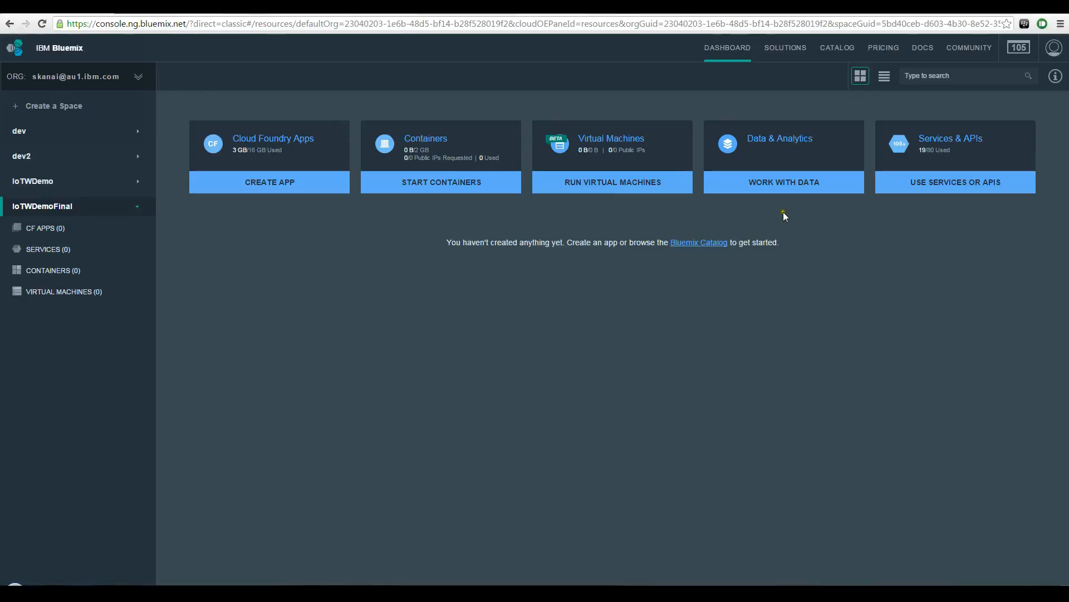
pyautogui.click(840, 49)
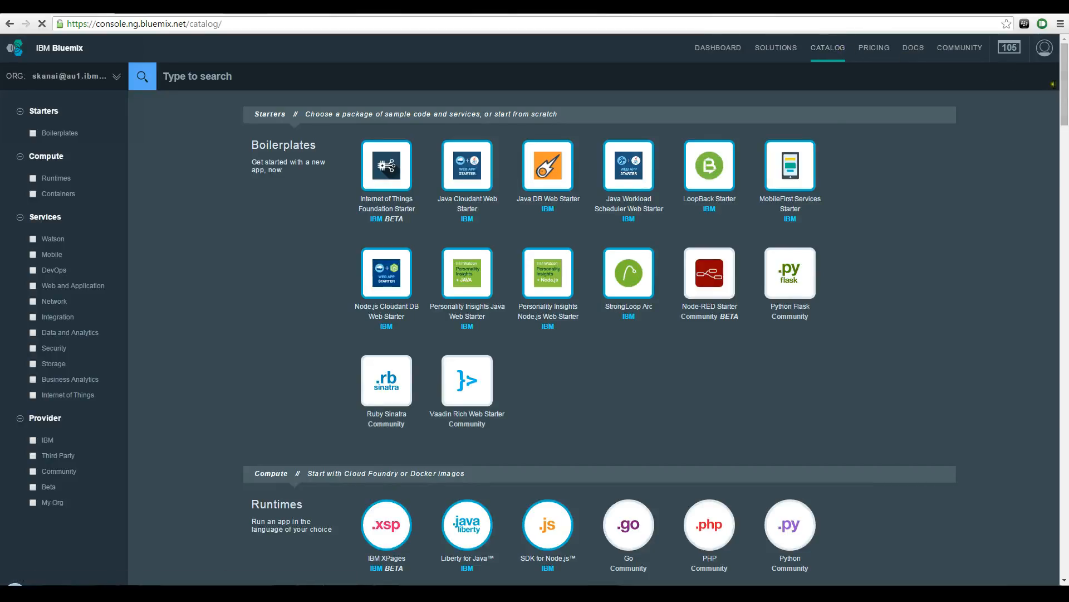
pyautogui.moveTo(1066, 91); pyautogui.dragTo(946, 583)
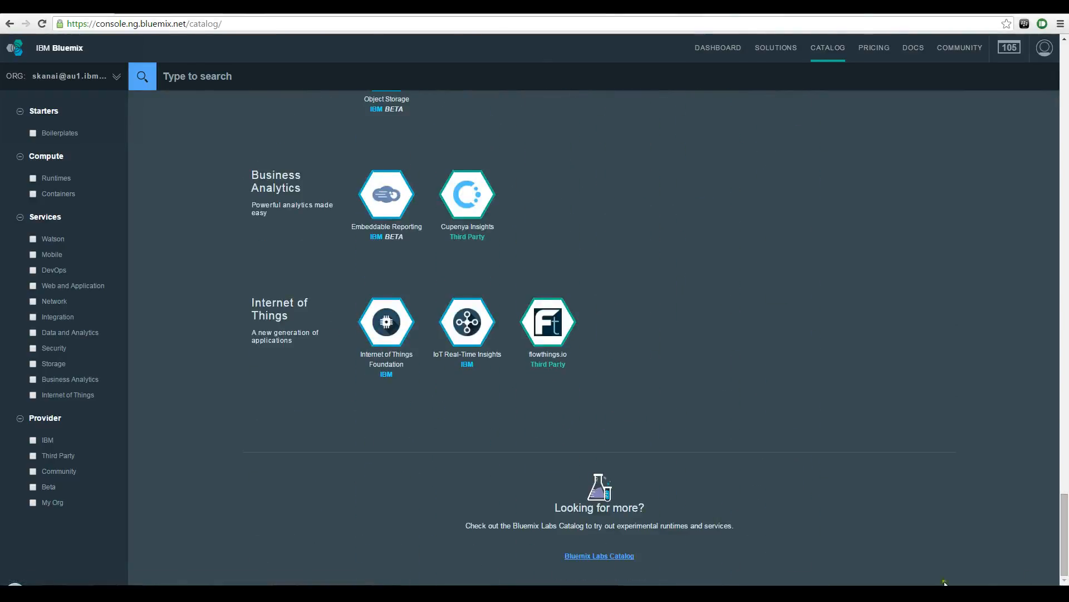
pyautogui.click(613, 564)
# Step: Create the Internet of Things Workbench service in the IoTWDemoFinal space with the Experimental plan
pyautogui.moveTo(1066, 213); pyautogui.dragTo(1066, 442)
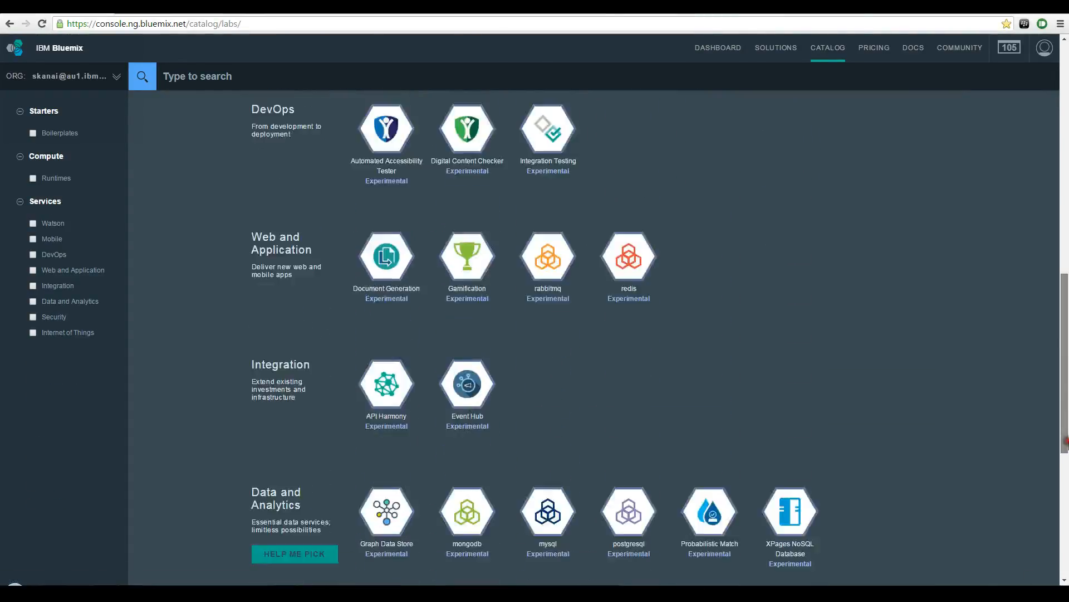
pyautogui.scroll(-5, 530, 475)
pyautogui.click(398, 448)
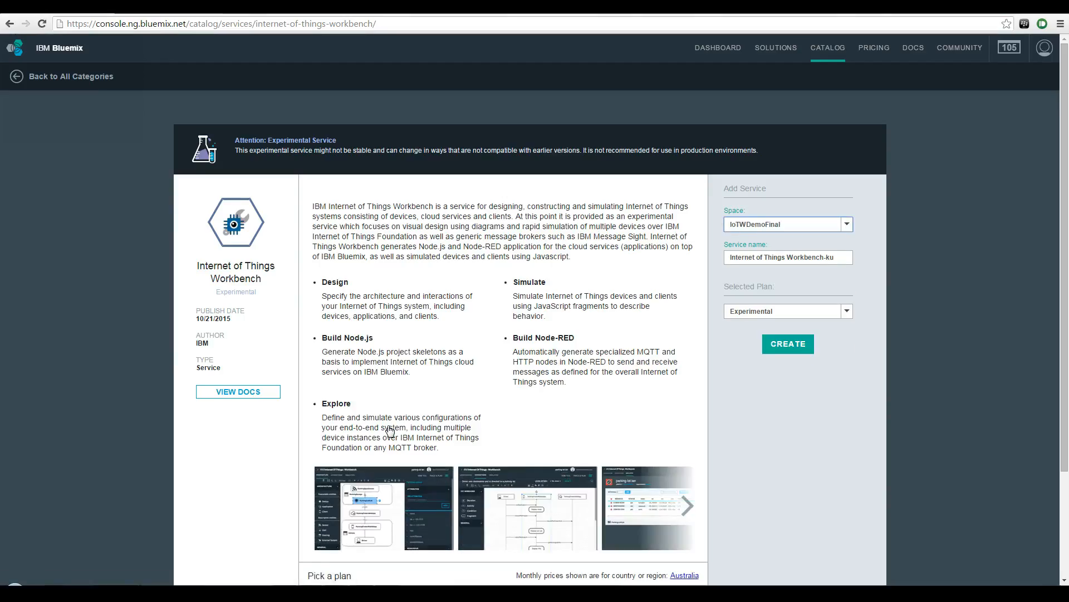
pyautogui.click(797, 344)
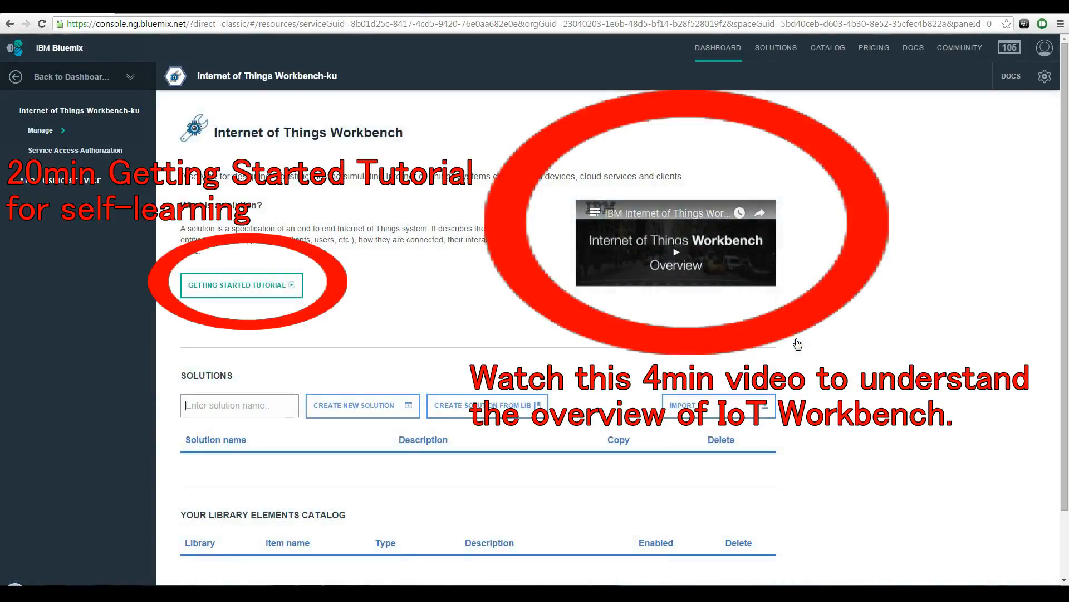
# Step: Create a new Workbench solution named ConnectedDishWasherDemo
pyautogui.click(256, 412)
pyautogui.write('ConnectedDishWa')
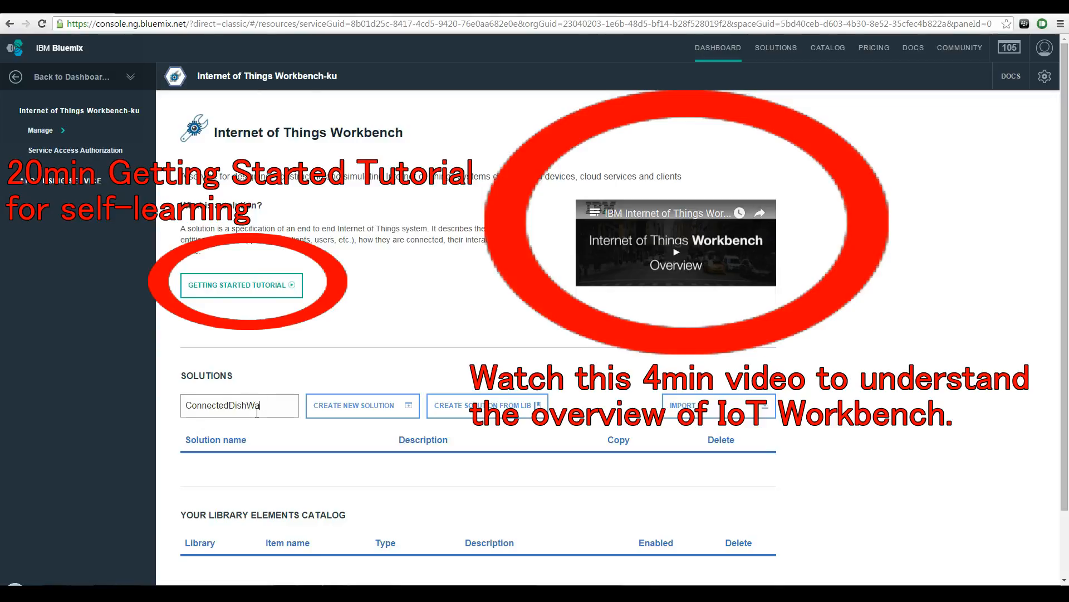
pyautogui.write('sherDemo')
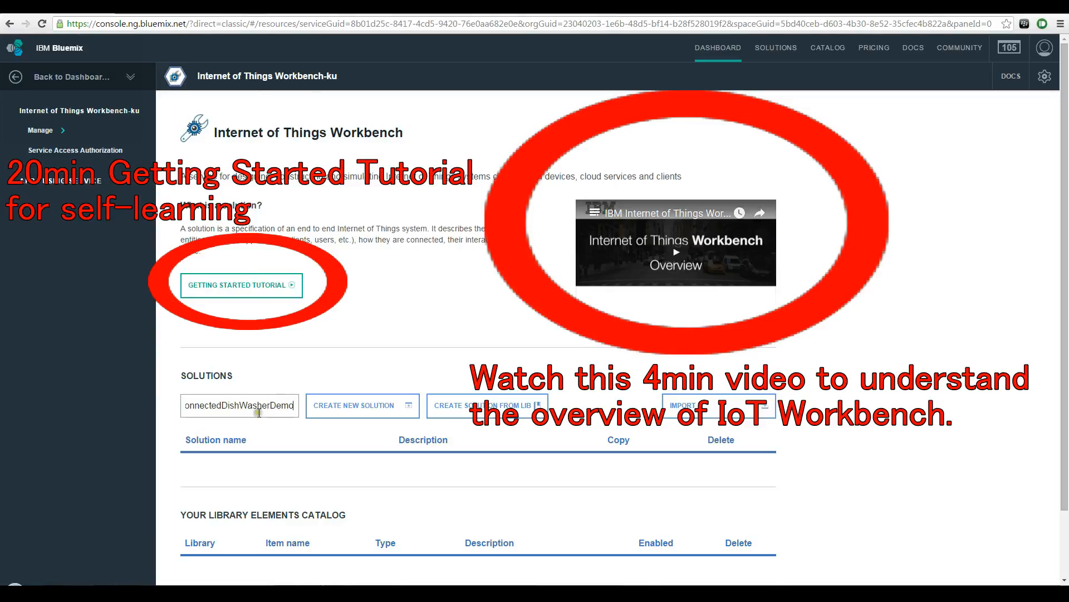
pyautogui.click(328, 411)
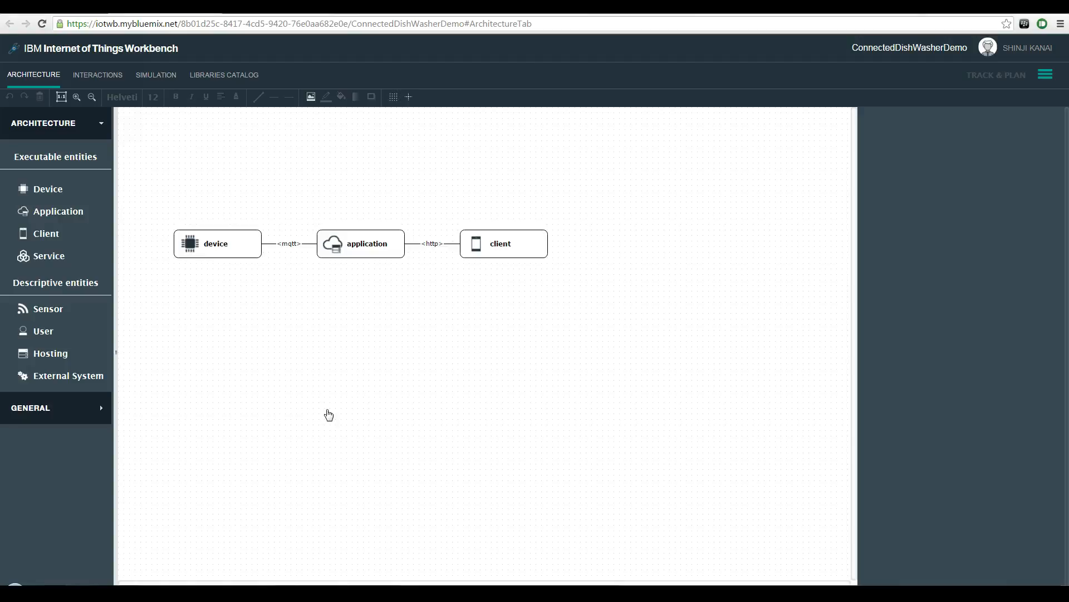
# Step: Move the application entity above and between the device and client entities
pyautogui.moveTo(360, 254); pyautogui.dragTo(353, 158)
pyautogui.click(296, 191)
pyautogui.click(431, 196)
# Step: Add a cloud shape around the application, fill it with blue and send it behind the entity
pyautogui.click(101, 407)
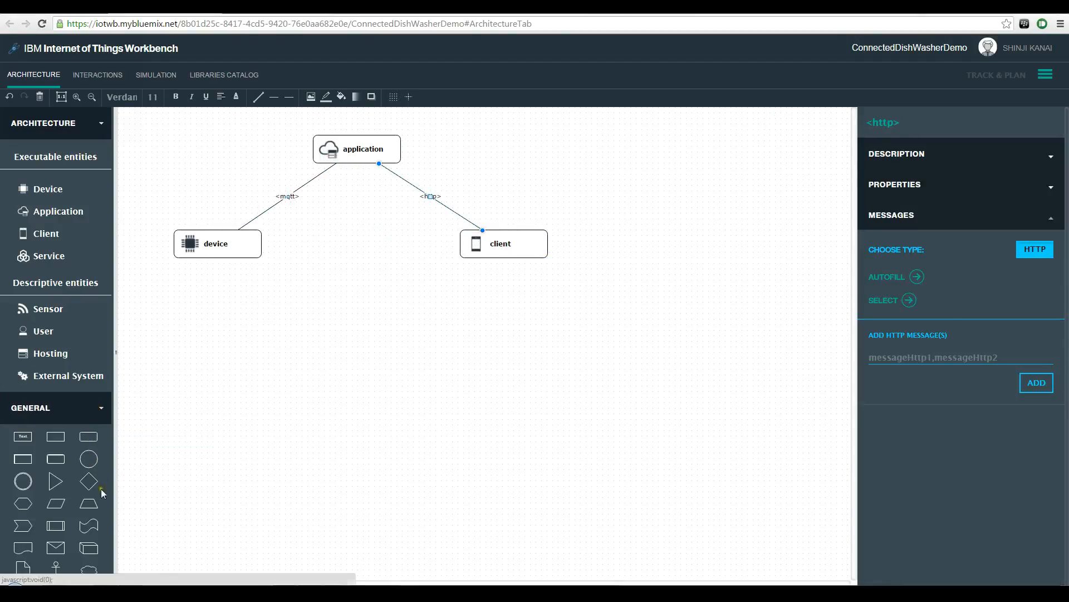
pyautogui.click(88, 570)
pyautogui.moveTo(178, 147); pyautogui.dragTo(447, 191)
pyautogui.click(341, 96)
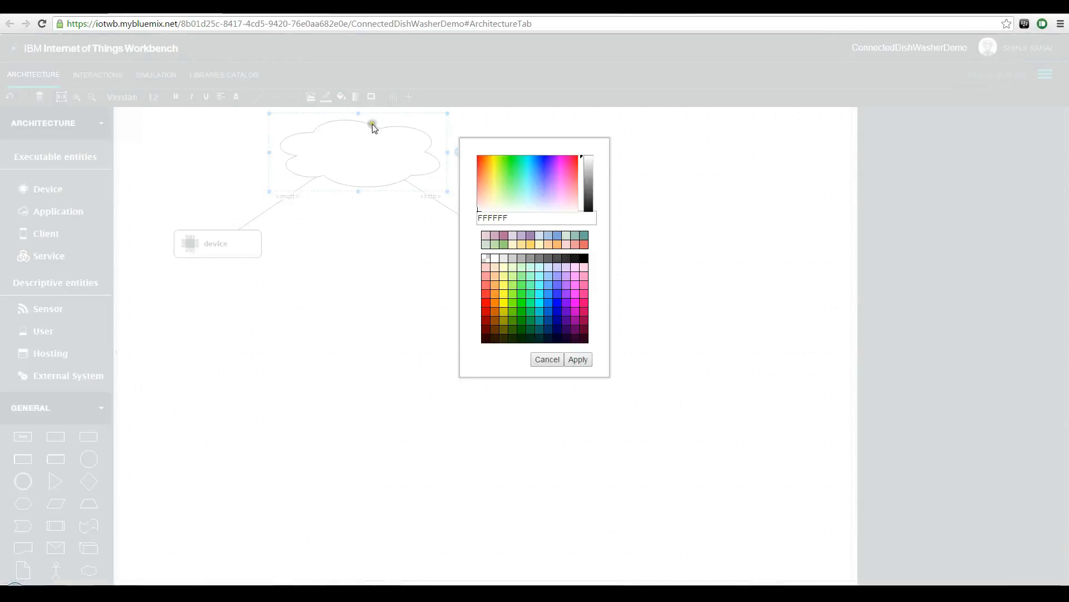
pyautogui.click(575, 363)
pyautogui.rightClick(370, 176)
pyautogui.click(401, 389)
# Step: Rename the device ConnectedDishwasher, the application DishwasherController and the client DishwasherClient
pyautogui.doubleClick(218, 245)
pyautogui.write('ctedDishwasher')
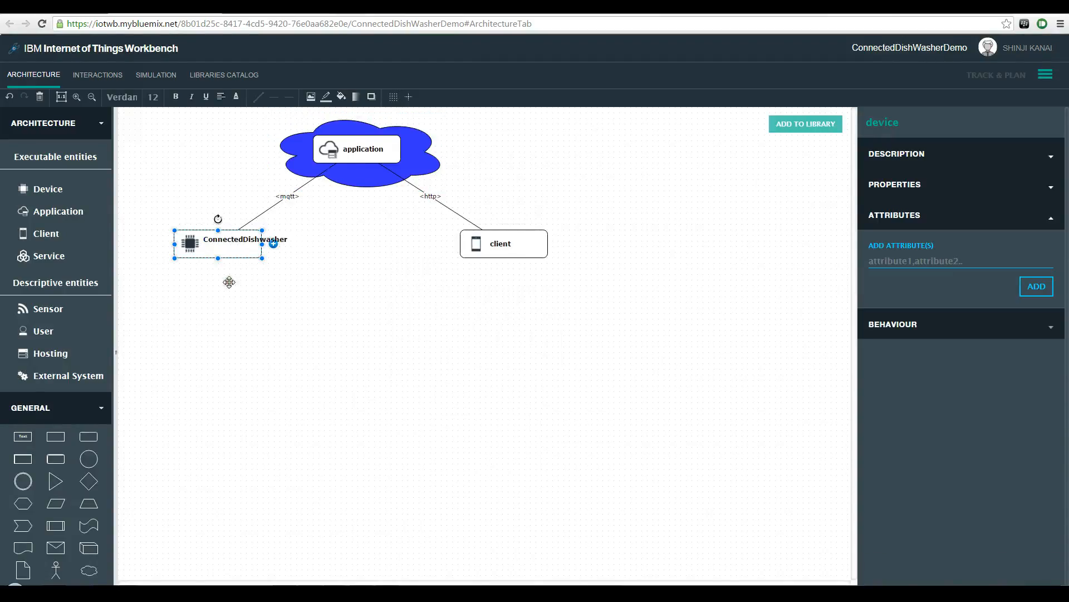
pyautogui.doubleClick(359, 152)
pyautogui.write('DishwasherController')
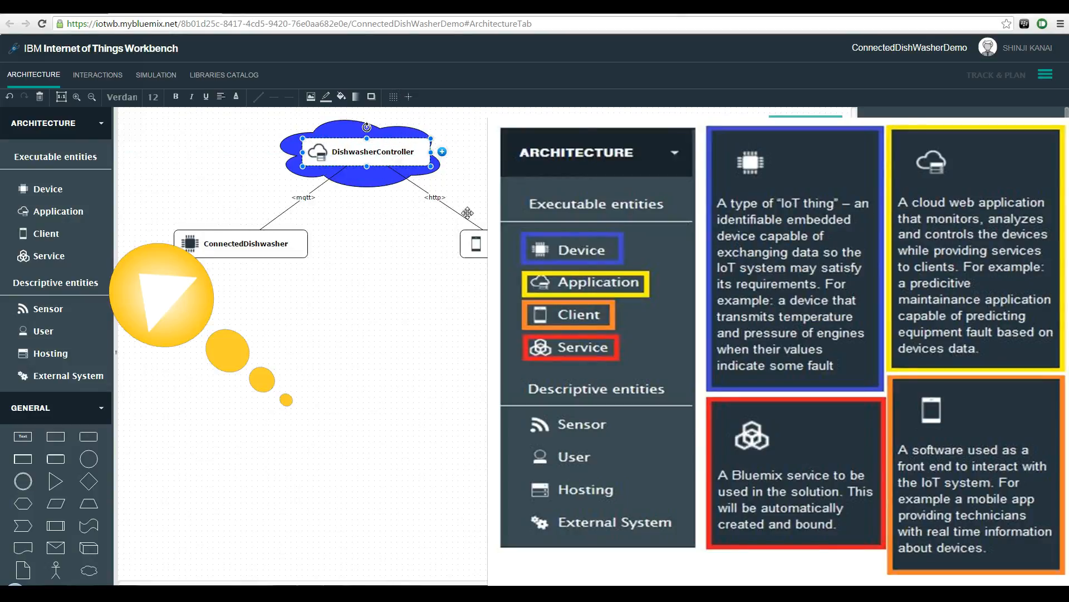
pyautogui.click(474, 243)
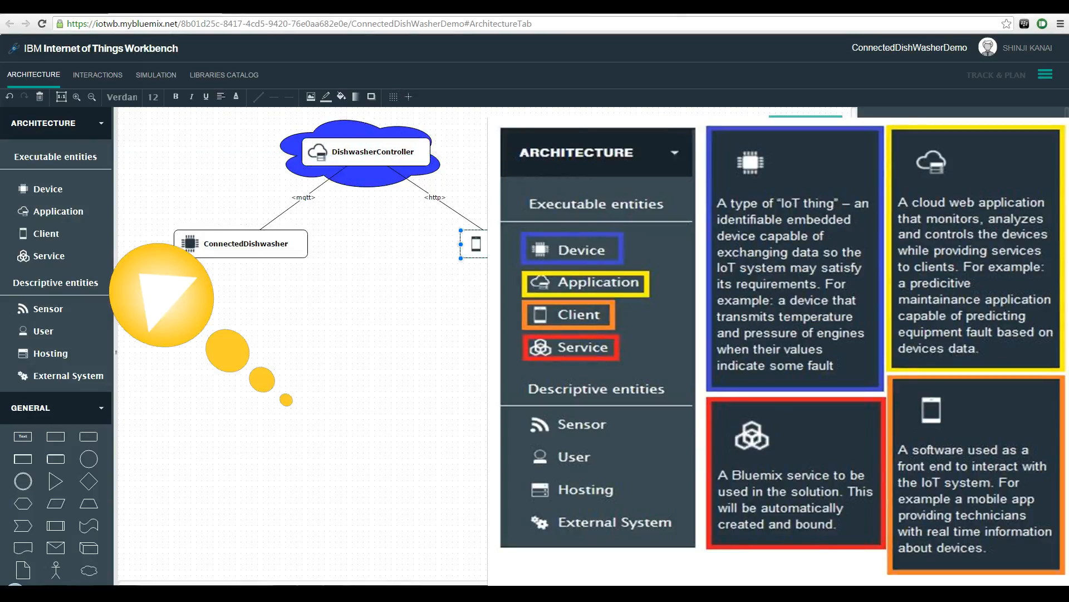
# Step: Add a Hosting entity named My_Home sized to enclose the ConnectedDishwasher device
pyautogui.click(50, 353)
pyautogui.moveTo(180, 119); pyautogui.dragTo(336, 314)
pyautogui.moveTo(319, 301); pyautogui.dragTo(320, 317)
pyautogui.click(330, 471)
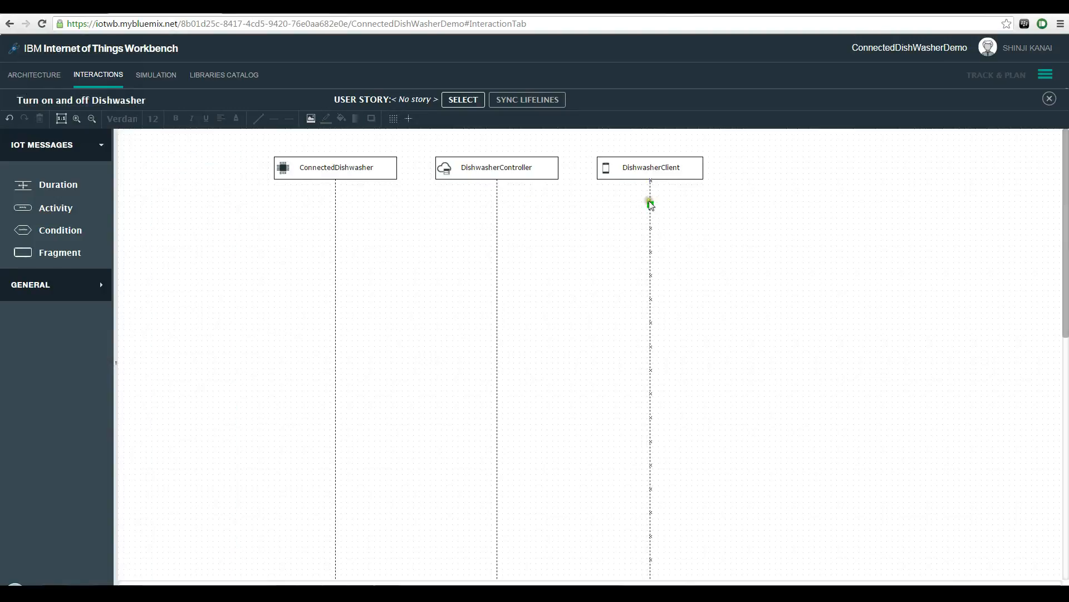
# Step: Draw StartWashing messages from DishwasherClient to DishwasherController and from there to ConnectedDishwasher in the interaction diagram
pyautogui.moveTo(649, 202)
pyautogui.mouseDown()
pyautogui.moveTo(497, 204)
pyautogui.moveTo(335, 229)
pyautogui.mouseUp()
pyautogui.doubleClick(573, 205)
pyautogui.write('StartWashing')
pyautogui.click(536, 214)
pyautogui.doubleClick(414, 228)
pyautogui.write('StartWashing')
# Step: Add a Washing Active activity to the ConnectedDishwasher lifeline and a StateChange message from it to DishwasherController
pyautogui.click(50, 208)
pyautogui.moveTo(155, 150)
pyautogui.mouseDown()
pyautogui.moveTo(335, 249)
pyautogui.moveTo(497, 276)
pyautogui.mouseUp()
pyautogui.write('Washing Active')
pyautogui.doubleClick(415, 275)
pyautogui.write('StateChange')
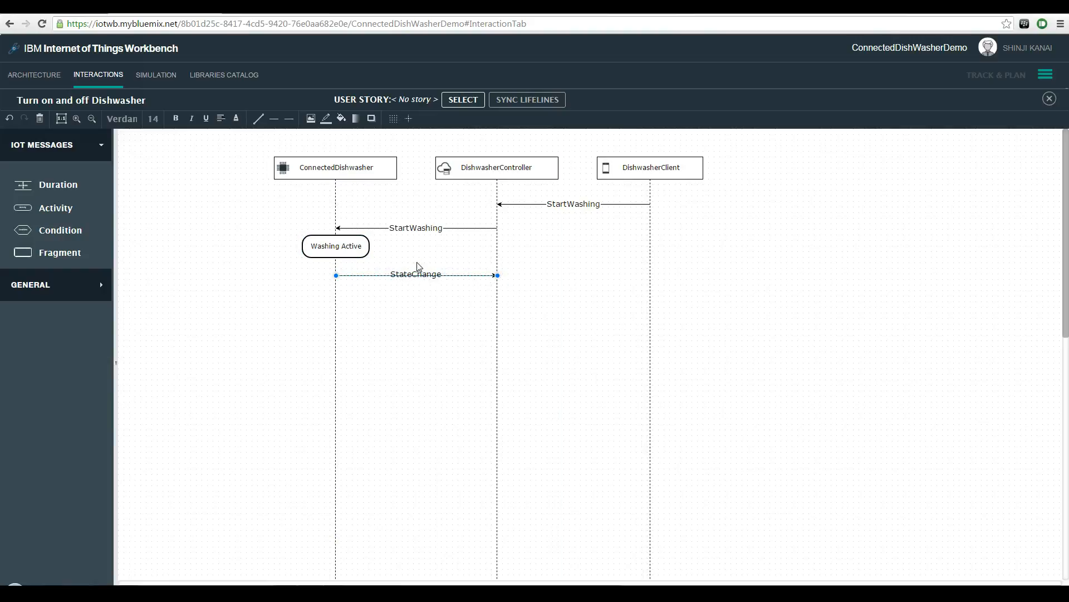
# Step: Draw StopWashing messages from DishwasherClient to DishwasherController and from there to ConnectedDishwasher
pyautogui.moveTo(650, 299)
pyautogui.mouseDown()
pyautogui.moveTo(498, 299)
pyautogui.moveTo(335, 322)
pyautogui.mouseUp()
pyautogui.doubleClick(565, 299)
pyautogui.write('StopWashing')
pyautogui.doubleClick(406, 322)
pyautogui.write('StopWashing')
# Step: Add a Stopped activity to the ConnectedDishwasher lifeline and a StateChange message below it to DishwasherController
pyautogui.moveTo(56, 210); pyautogui.dragTo(303, 335)
pyautogui.doubleClick(332, 348)
pyautogui.write('Stopped')
pyautogui.moveTo(338, 369); pyautogui.dragTo(481, 369)
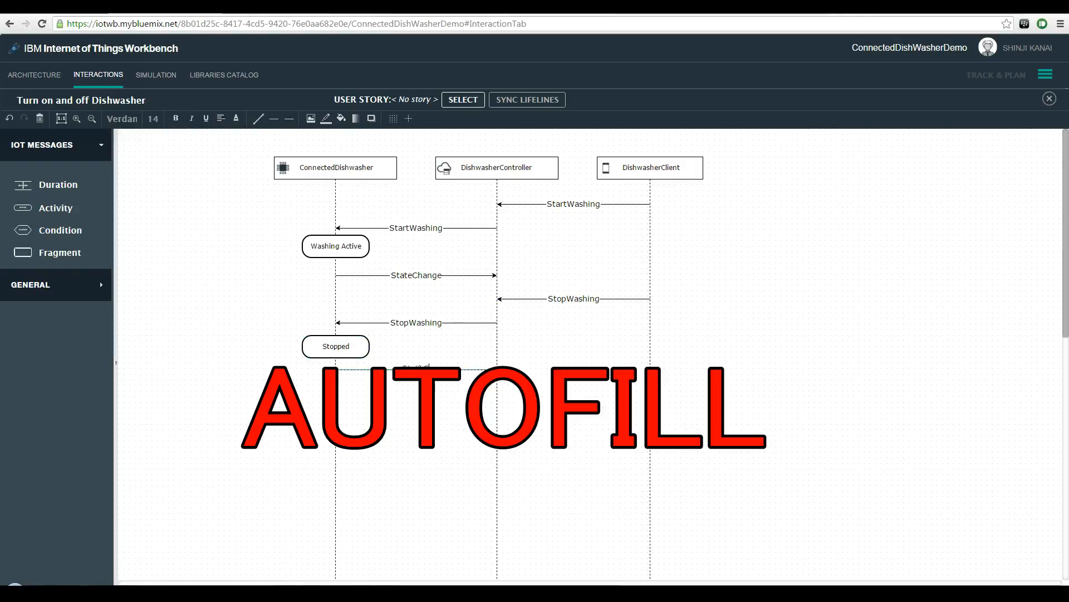
# Step: Draw SwitchMode messages from DishwasherClient to DishwasherController and from there to ConnectedDishwasher
pyautogui.moveTo(649, 394)
pyautogui.mouseDown()
pyautogui.moveTo(497, 394)
pyautogui.moveTo(336, 416)
pyautogui.mouseUp()
pyautogui.doubleClick(559, 394)
pyautogui.write('SwitchMode')
pyautogui.doubleClick(410, 419)
pyautogui.write('SwitchMode')
# Step: Draw a ModeChange message from ConnectedDishwasher to DishwasherController and close the interaction diagram
pyautogui.moveTo(336, 464)
pyautogui.mouseDown()
pyautogui.moveTo(507, 475)
pyautogui.moveTo(498, 465)
pyautogui.mouseUp()
pyautogui.doubleClick(416, 464)
pyautogui.write('ModeChange')
pyautogui.click(784, 511)
pyautogui.click(1049, 98)
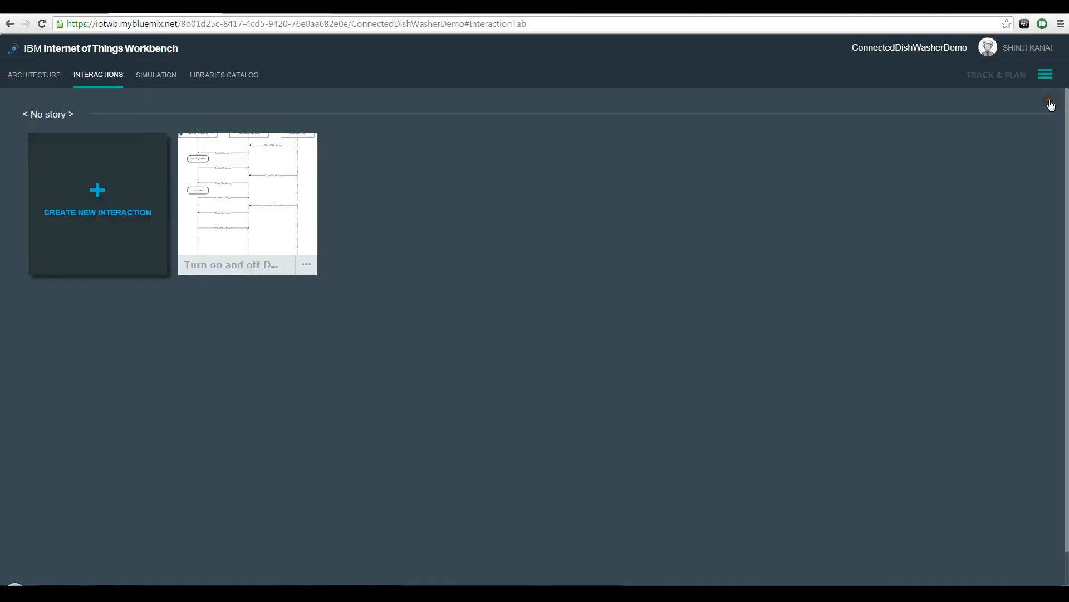
# Step: Add the attributes opState and mode to the ConnectedDishwasher device in the architecture diagram
pyautogui.click(36, 77)
pyautogui.click(205, 239)
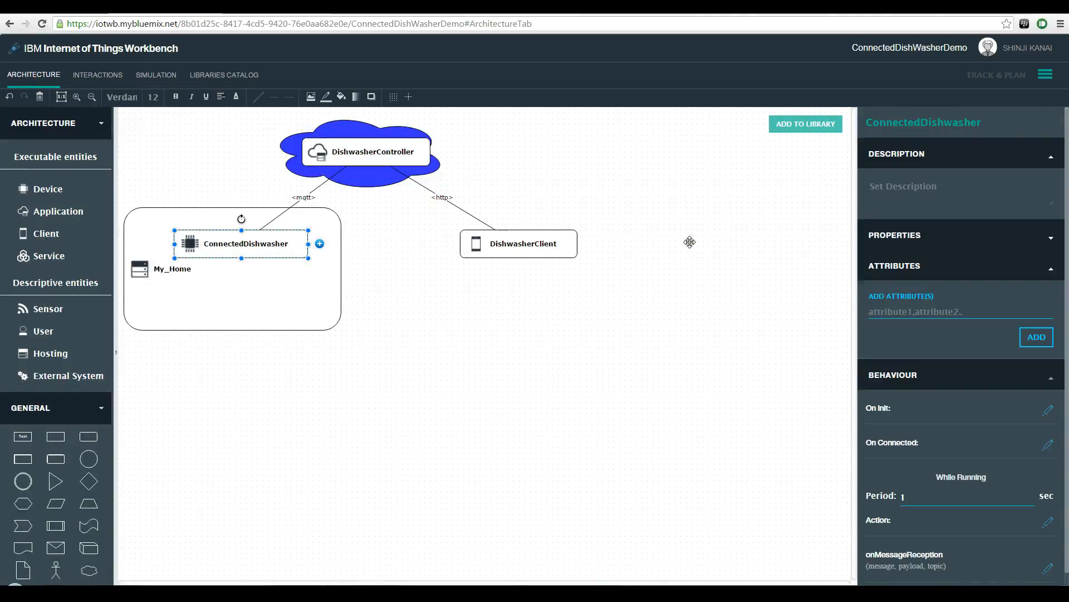
pyautogui.write('opState,mode')
pyautogui.press('Return')
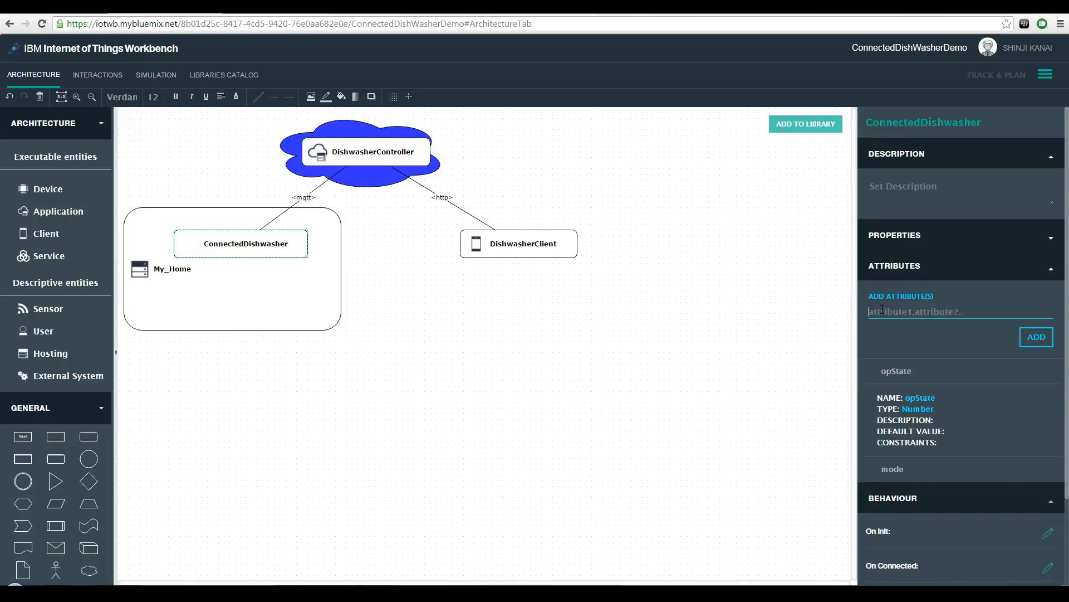
# Step: Set the opState attribute's type to String and the mode attribute's default value to 0
pyautogui.click(918, 409)
pyautogui.click(934, 409)
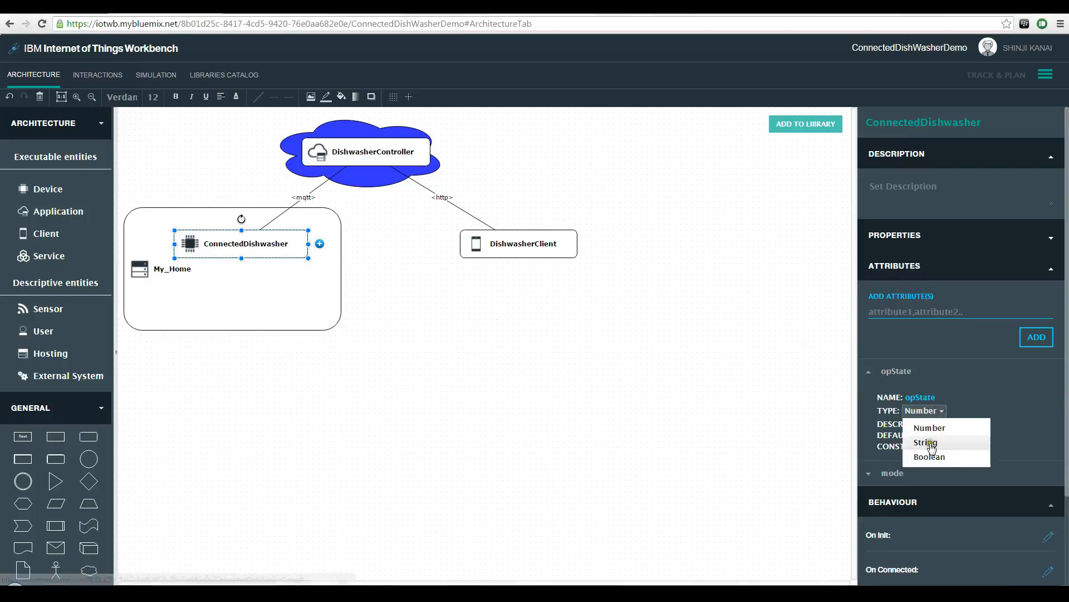
pyautogui.click(931, 444)
pyautogui.click(908, 478)
pyautogui.click(952, 453)
pyautogui.write('0')
pyautogui.press('Return')
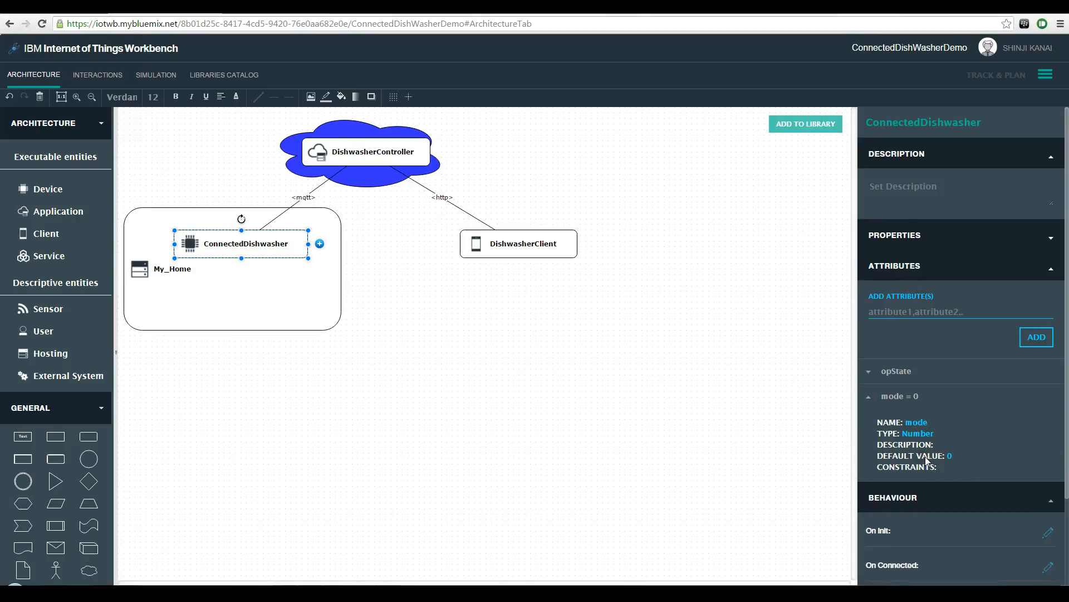
# Step: Paste code handling StartWashing, StopWashing and SwitchMode into the ConnectedDishwasher's onMessageReception behaviour
pyautogui.scroll(-3, 961, 563)
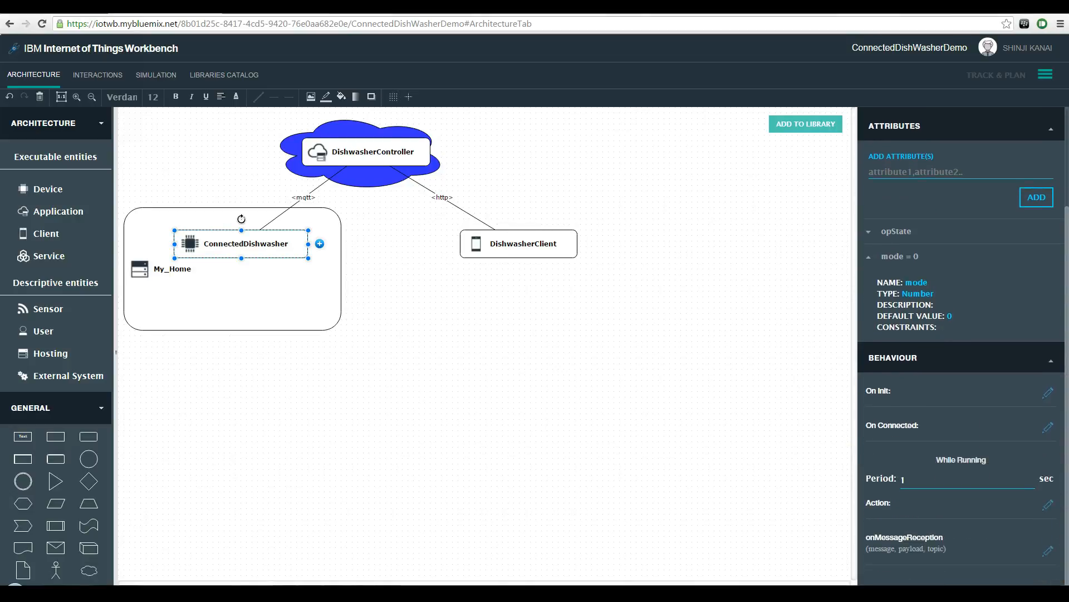
pyautogui.click(1046, 550)
pyautogui.hotkey('ctrl', 'v')
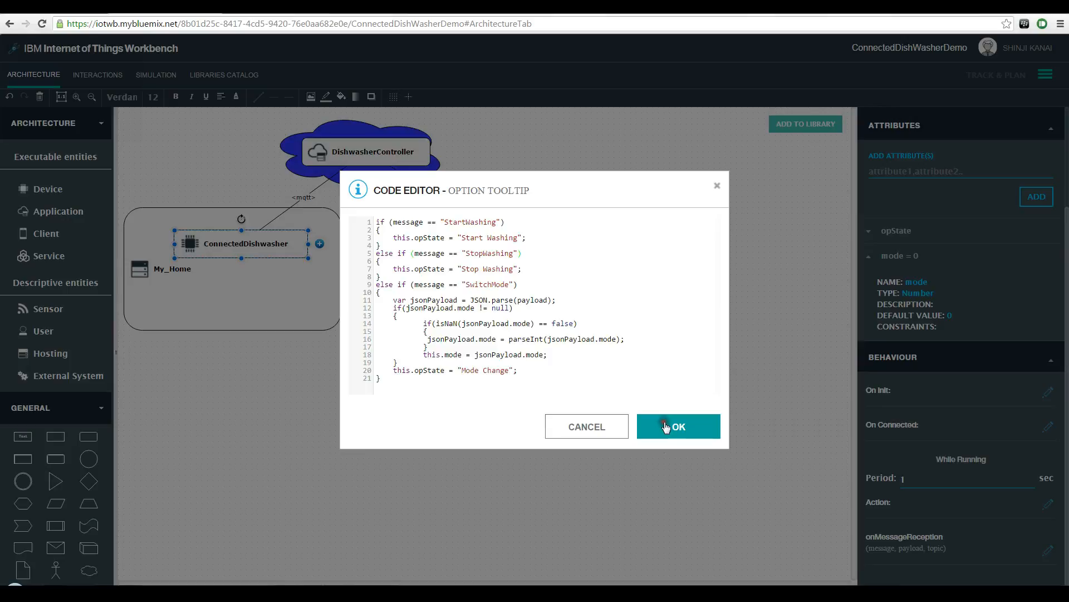
pyautogui.click(666, 427)
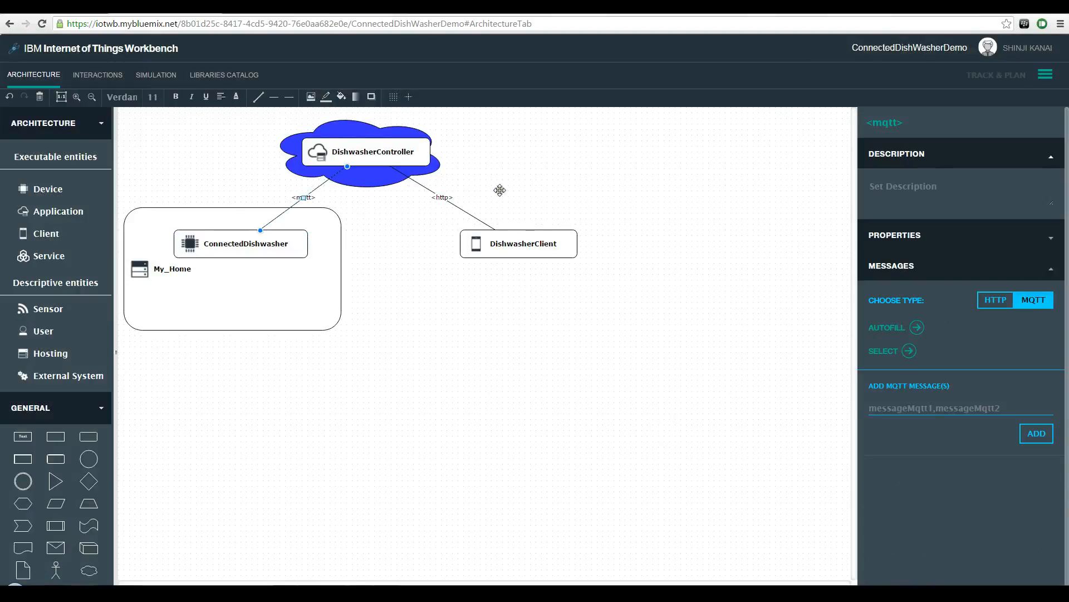
# Step: Autofill the MQTT link's messages from the interaction diagram and delete the redundant opStateChange message after copying its payload
pyautogui.click(894, 314)
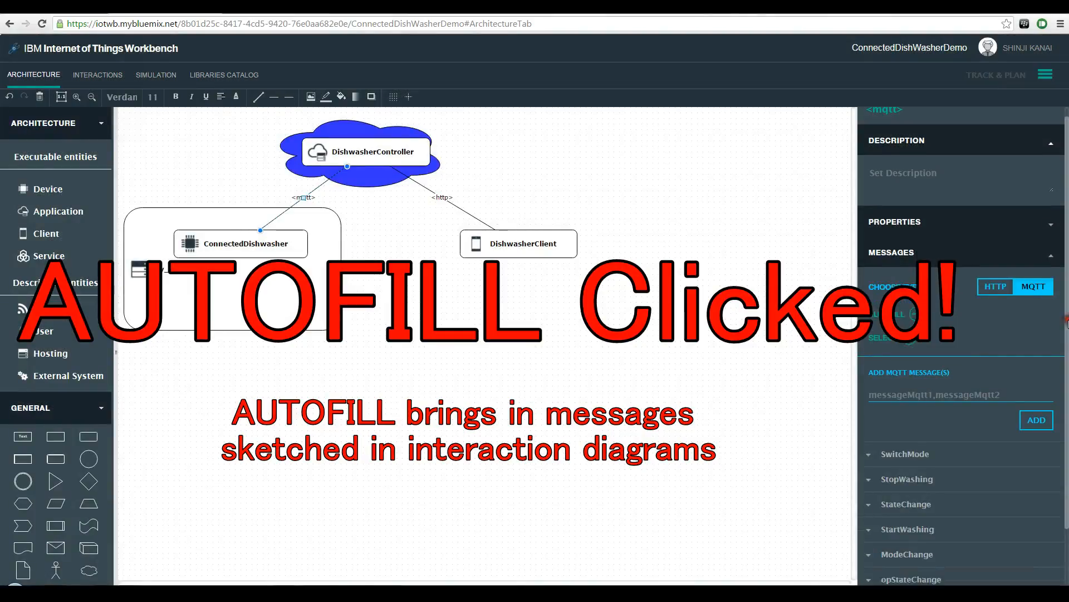
pyautogui.moveTo(1067, 321); pyautogui.dragTo(1067, 413)
pyautogui.click(871, 467)
pyautogui.click(949, 559)
pyautogui.hotkey('ctrl', 'c')
pyautogui.moveTo(1067, 510); pyautogui.dragTo(1067, 552)
pyautogui.click(1057, 400)
pyautogui.click(627, 149)
# Step: Paste the copied payload into the StateChange MQTT message and choose its sending pattern
pyautogui.click(906, 358)
pyautogui.click(933, 451)
pyautogui.hotkey('ctrl', 'v')
pyautogui.click(936, 470)
pyautogui.click(931, 464)
pyautogui.click(932, 465)
pyautogui.click(951, 491)
pyautogui.click(906, 357)
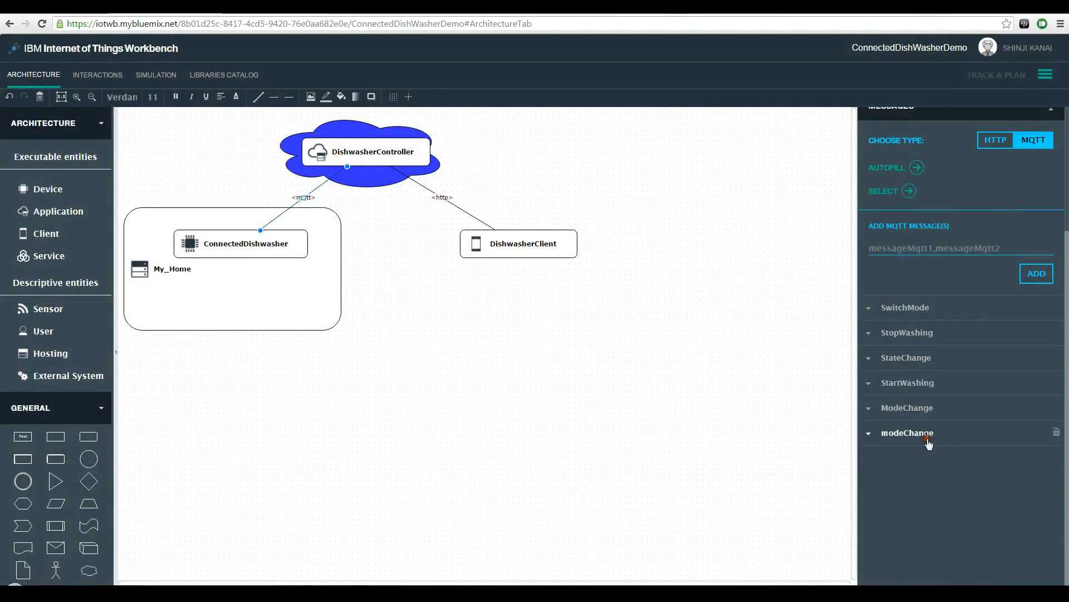
# Step: Copy the payload of the lowercase modeChange message and delete that message
pyautogui.click(892, 433)
pyautogui.click(935, 527)
pyautogui.hotkey('ctrl', 'c')
pyautogui.click(1057, 433)
pyautogui.click(635, 149)
# Step: Set the ModeChange MQTT message's payload to mode and its pattern to OnChange
pyautogui.click(870, 433)
pyautogui.click(931, 526)
pyautogui.hotkey('ctrl', 'v')
pyautogui.click(936, 539)
pyautogui.click(951, 571)
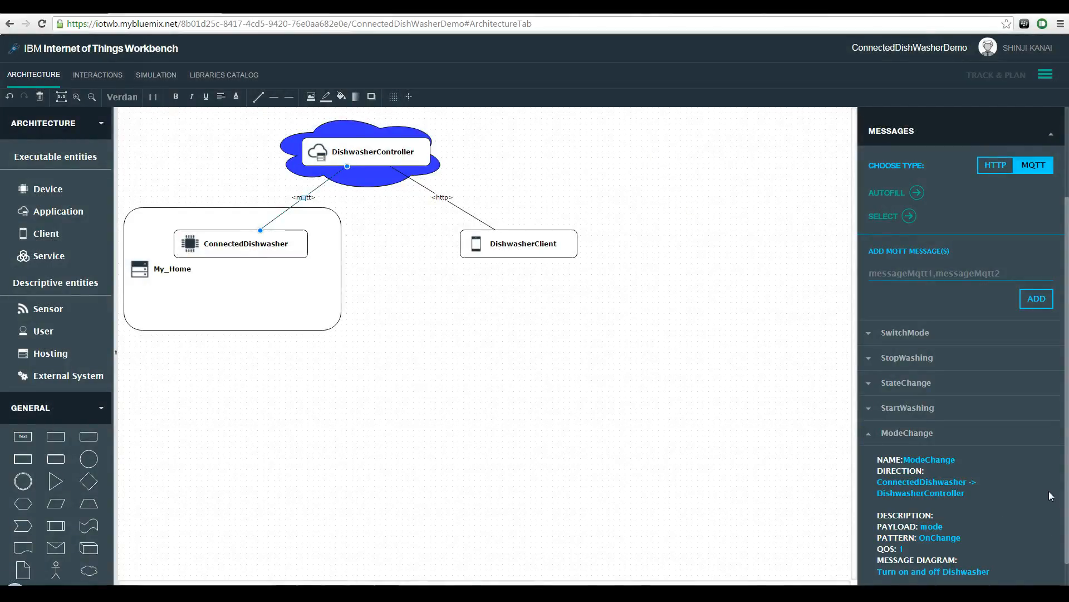
# Step: Set the SwitchMode MQTT message's payload to mode
pyautogui.click(905, 332)
pyautogui.click(929, 427)
pyautogui.hotkey('ctrl', 'v')
pyautogui.click(963, 413)
pyautogui.click(933, 487)
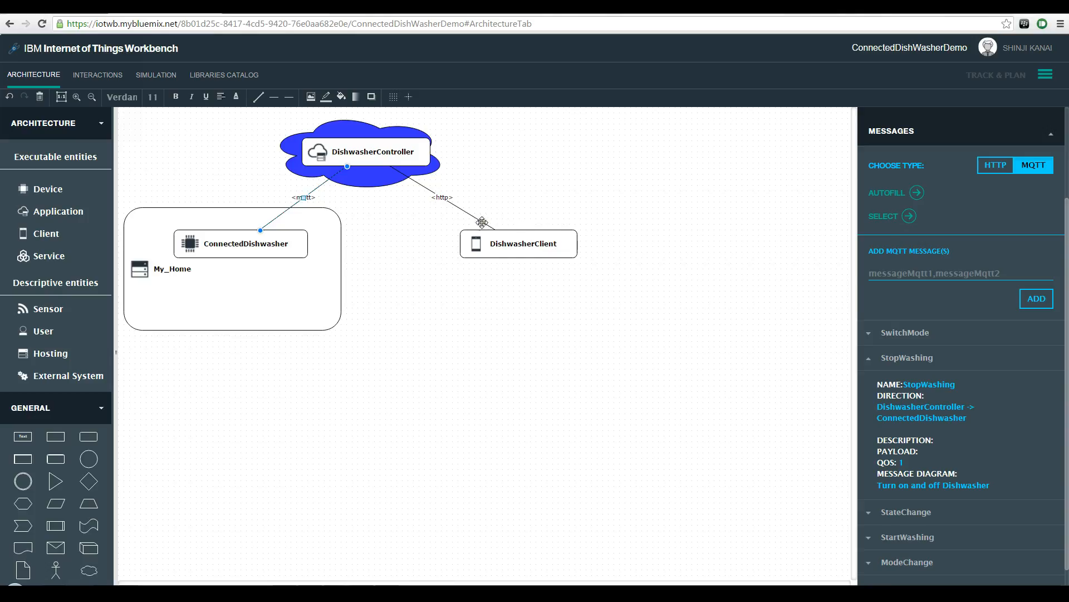
# Step: Autofill the HTTP link's messages and set SwitchMode to HTTP type POST with payload deviceid,mode
pyautogui.click(479, 221)
pyautogui.click(917, 328)
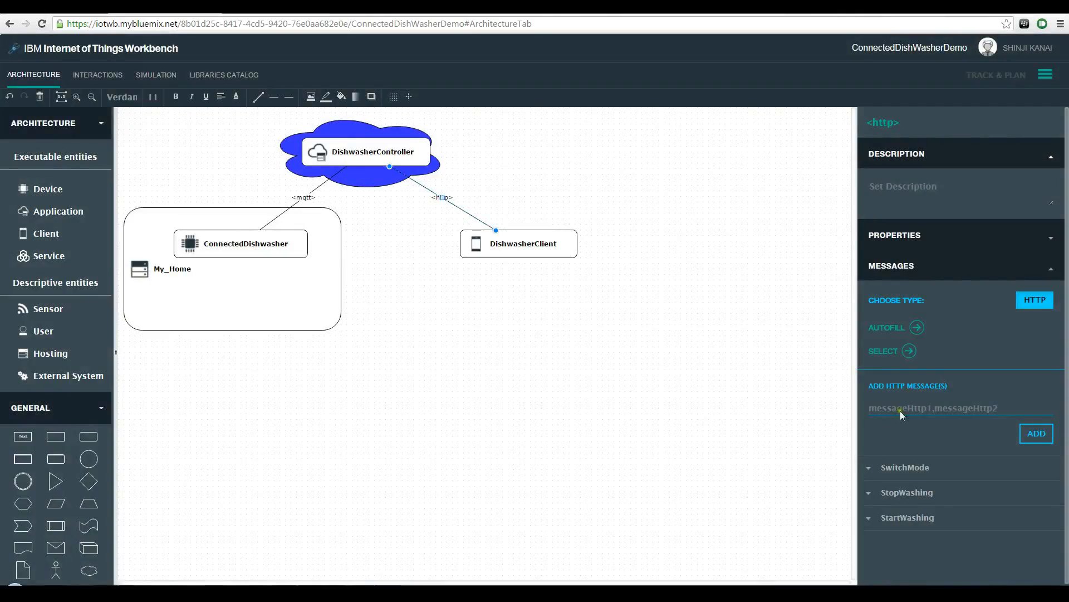
pyautogui.click(869, 468)
pyautogui.scroll(-2, 1035, 478)
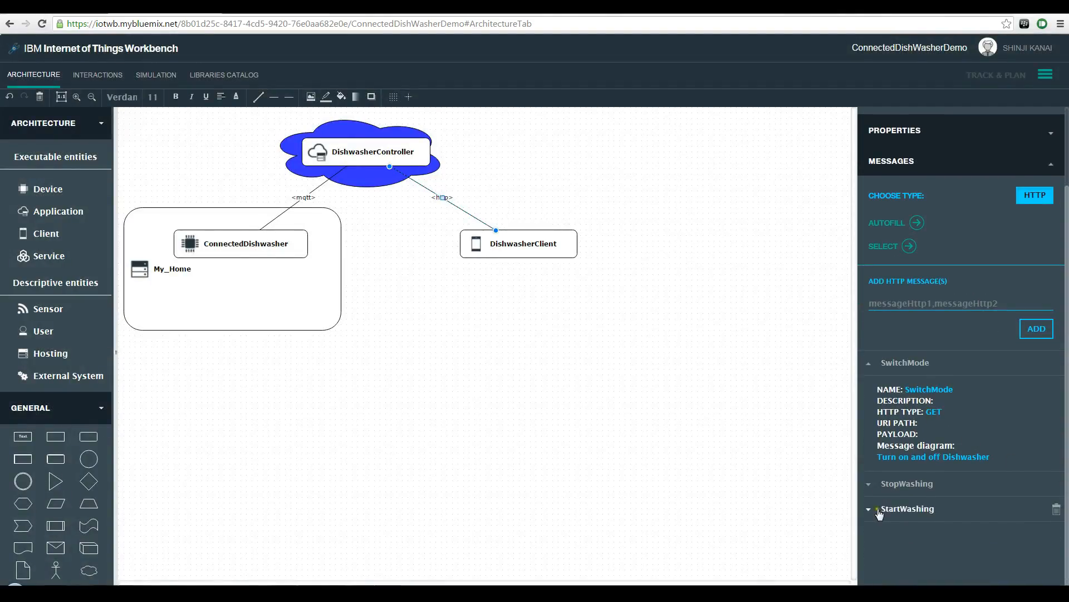
pyautogui.click(934, 412)
pyautogui.click(945, 458)
pyautogui.click(932, 434)
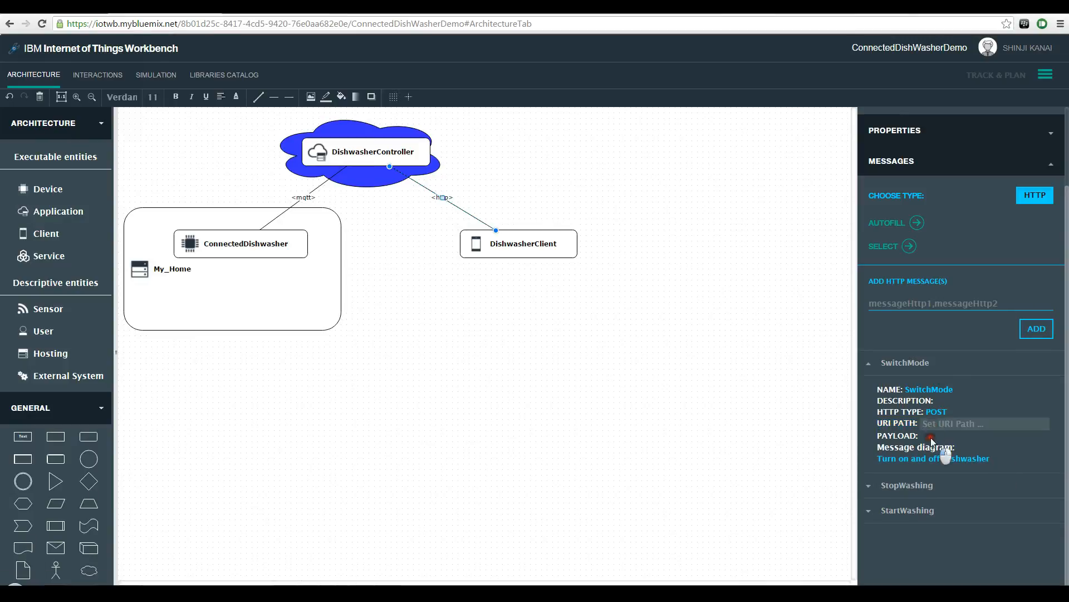
pyautogui.write('deviceid,mode')
pyautogui.press('Return')
# Step: Set the StopWashing HTTP message to type POST with payload deviceid
pyautogui.click(891, 485)
pyautogui.click(947, 438)
pyautogui.click(946, 484)
pyautogui.click(931, 460)
pyautogui.write('deviceid')
pyautogui.press('Return')
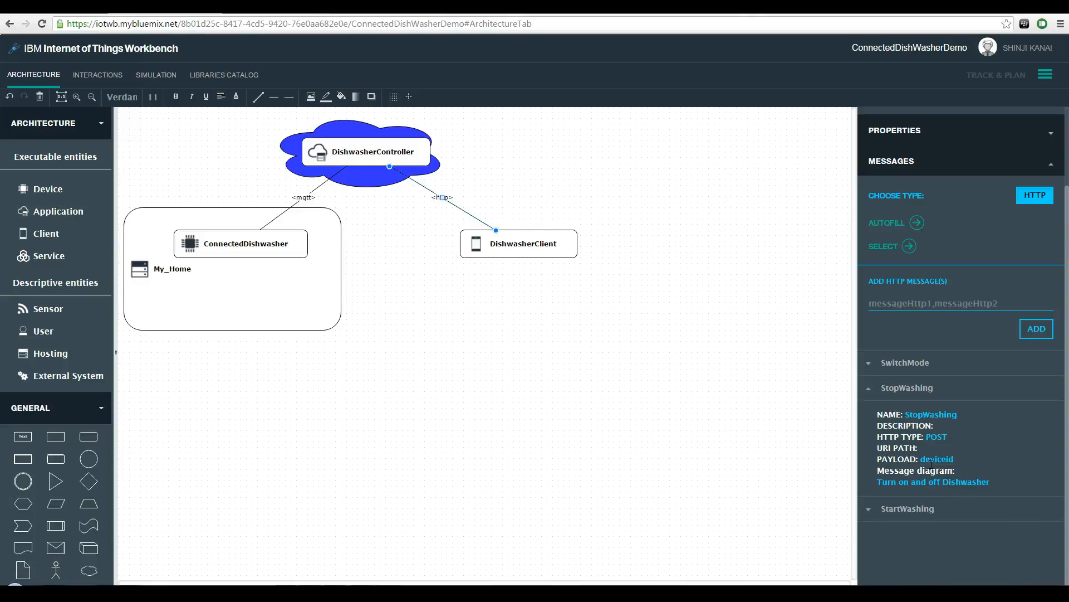
# Step: Set the StartWashing HTTP message to type POST with payload deviceid
pyautogui.click(914, 510)
pyautogui.click(946, 464)
pyautogui.click(948, 509)
pyautogui.click(935, 485)
pyautogui.write('deviceid')
pyautogui.press('Return')
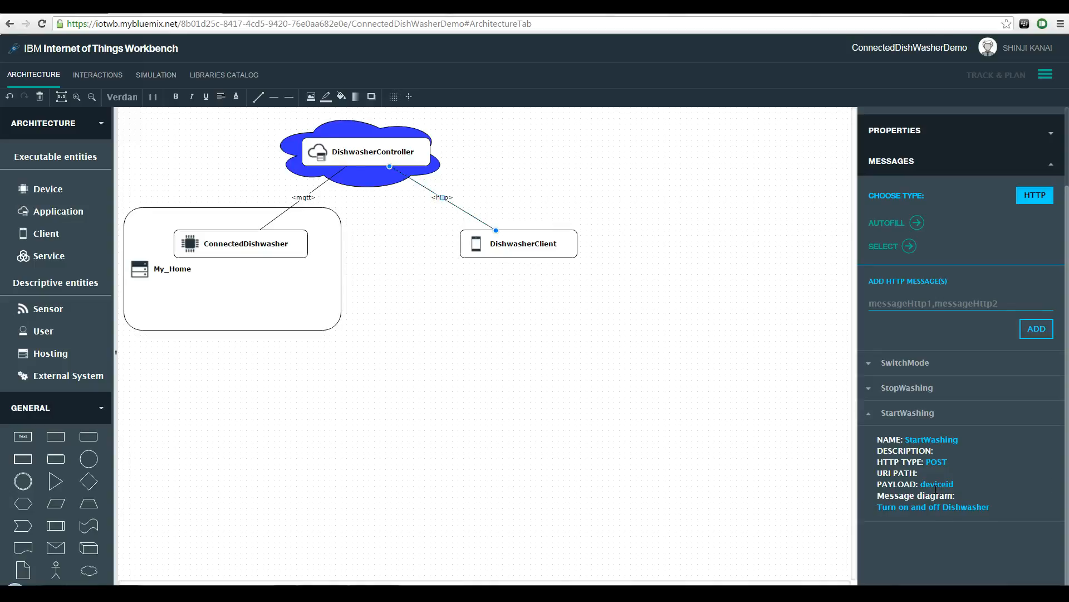
# Step: Set DishwasherController to generate as a Node-RED application and deploy it to Bluemix
pyautogui.rightClick(534, 243)
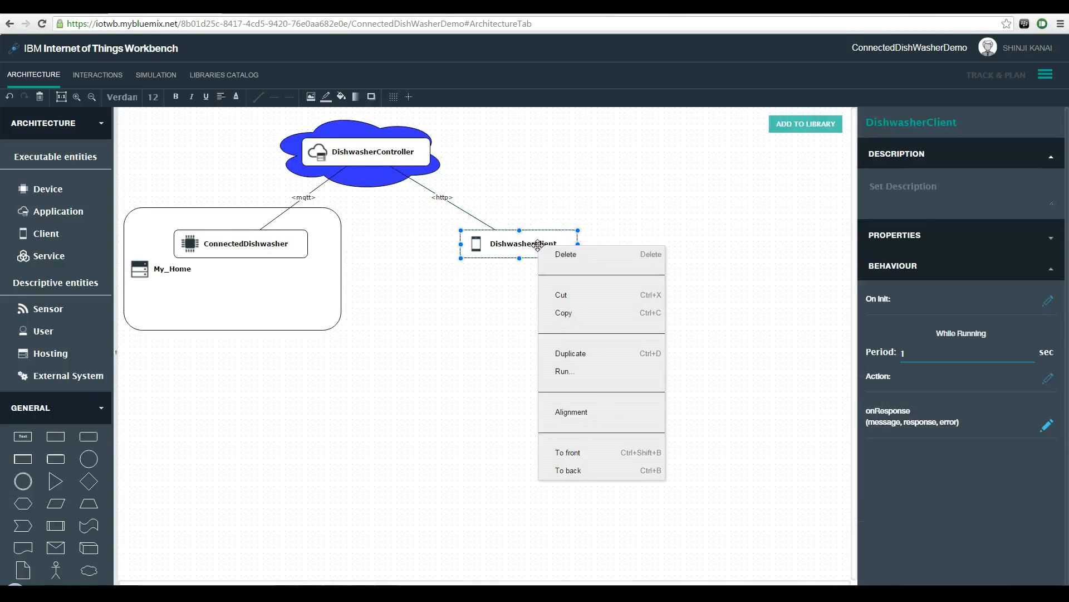
pyautogui.click(378, 163)
pyautogui.click(872, 298)
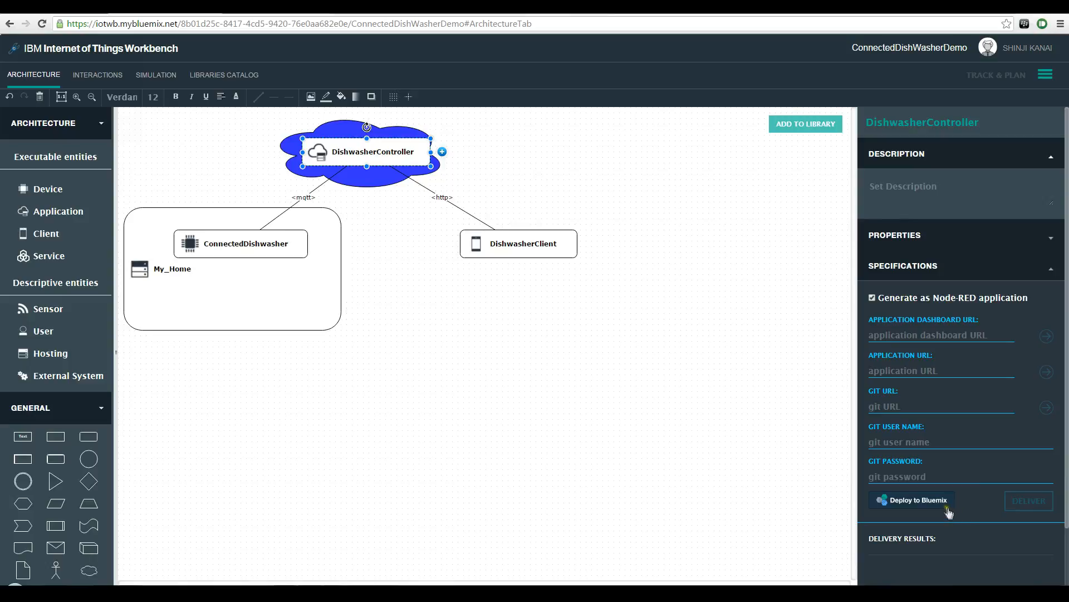
pyautogui.click(922, 501)
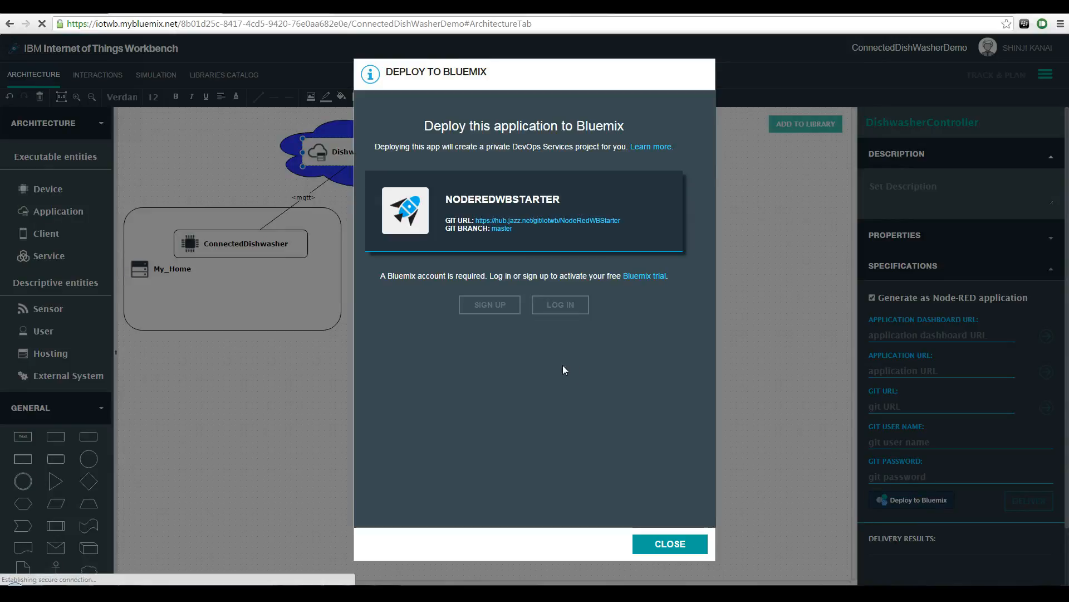
pyautogui.click(629, 337)
pyautogui.click(636, 378)
pyautogui.click(636, 379)
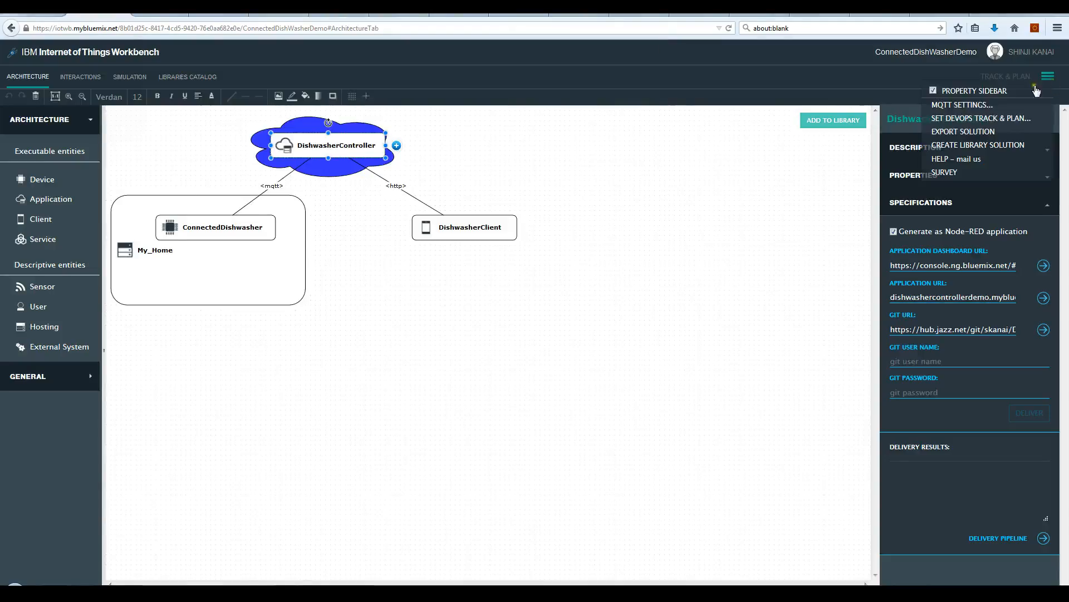
pyautogui.click(958, 102)
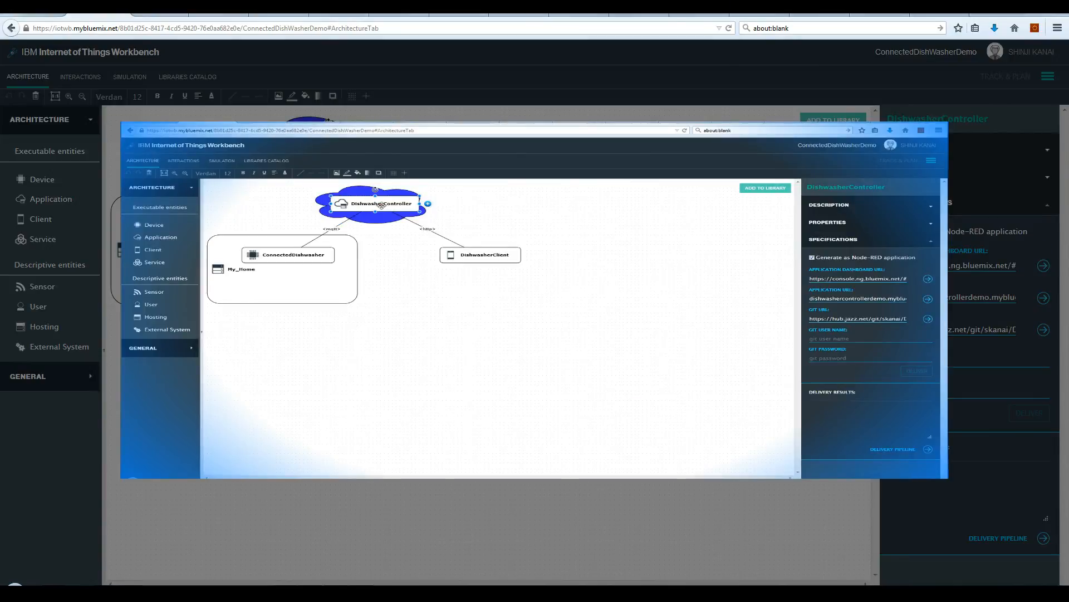
# Step: From the application's Bluemix dashboard, open the iotf4IoTWorkbench service and launch its Internet of Things Foundation dashboard
pyautogui.click(928, 279)
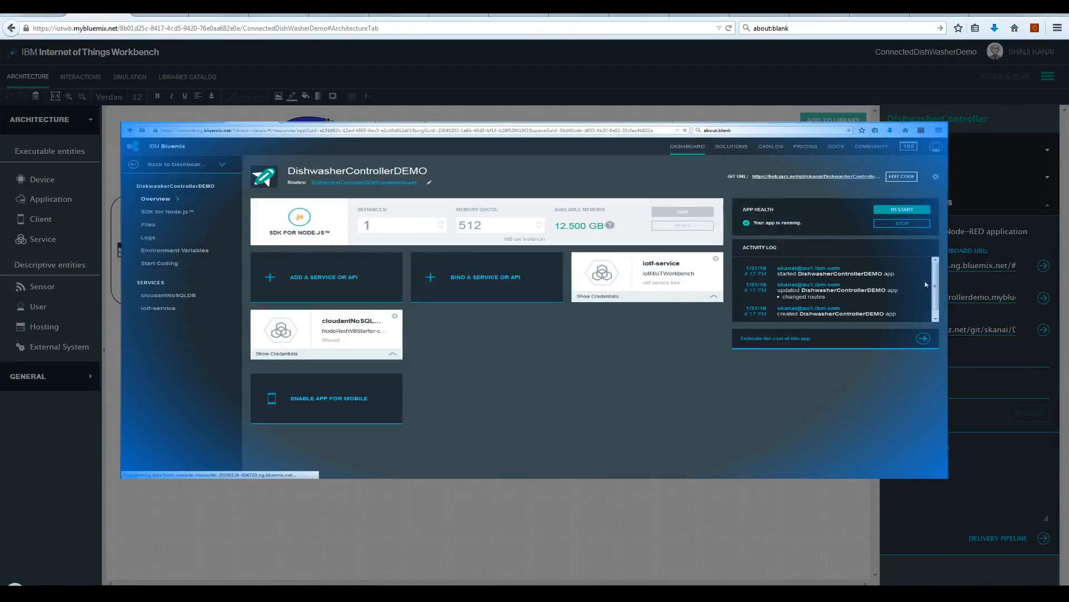
pyautogui.click(154, 165)
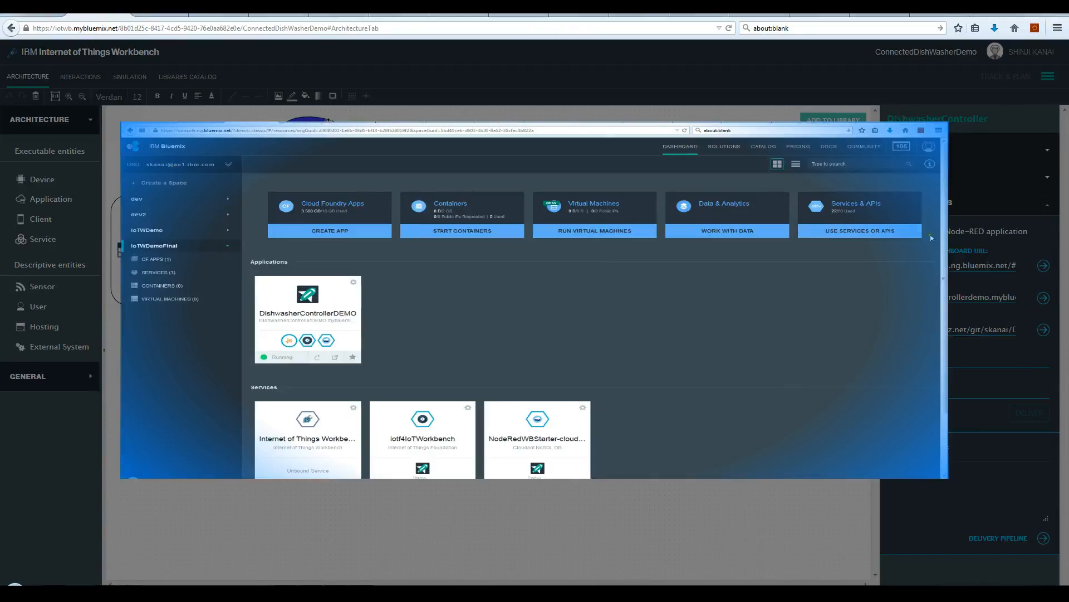
pyautogui.moveTo(944, 245); pyautogui.dragTo(943, 290)
pyautogui.click(415, 385)
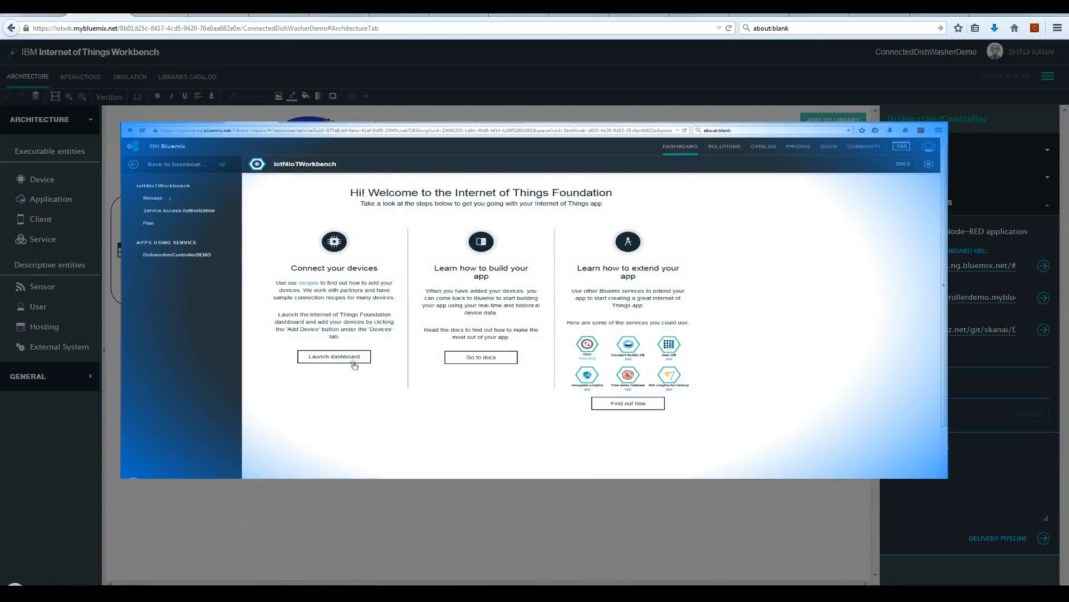
pyautogui.click(344, 361)
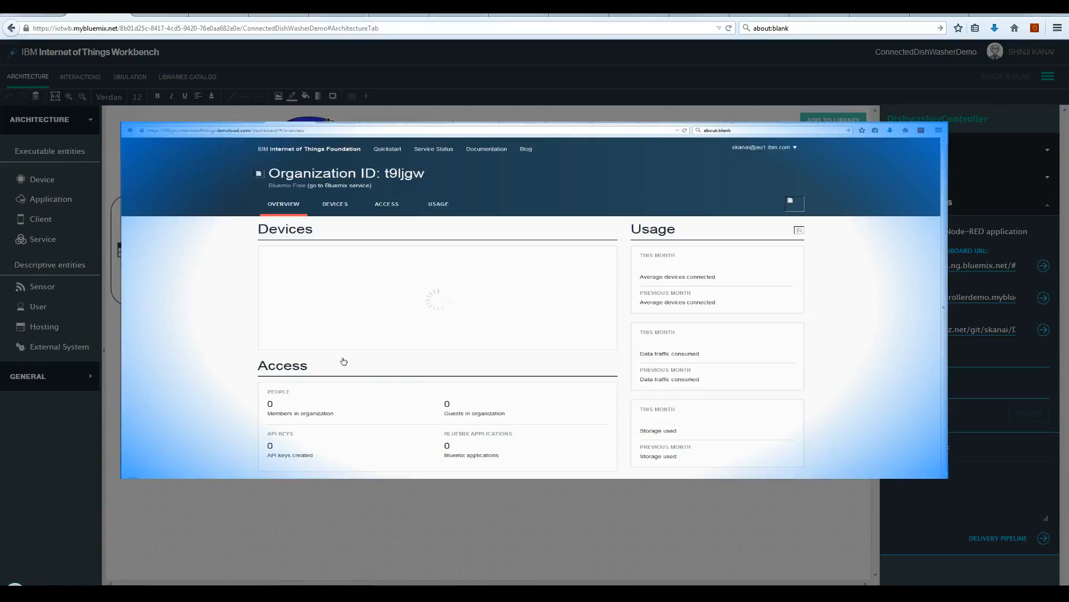
# Step: Generate an API key with the comment IoTWB Demo, and copy and paste its API key and authentication token
pyautogui.click(390, 208)
pyautogui.click(545, 206)
pyautogui.click(326, 472)
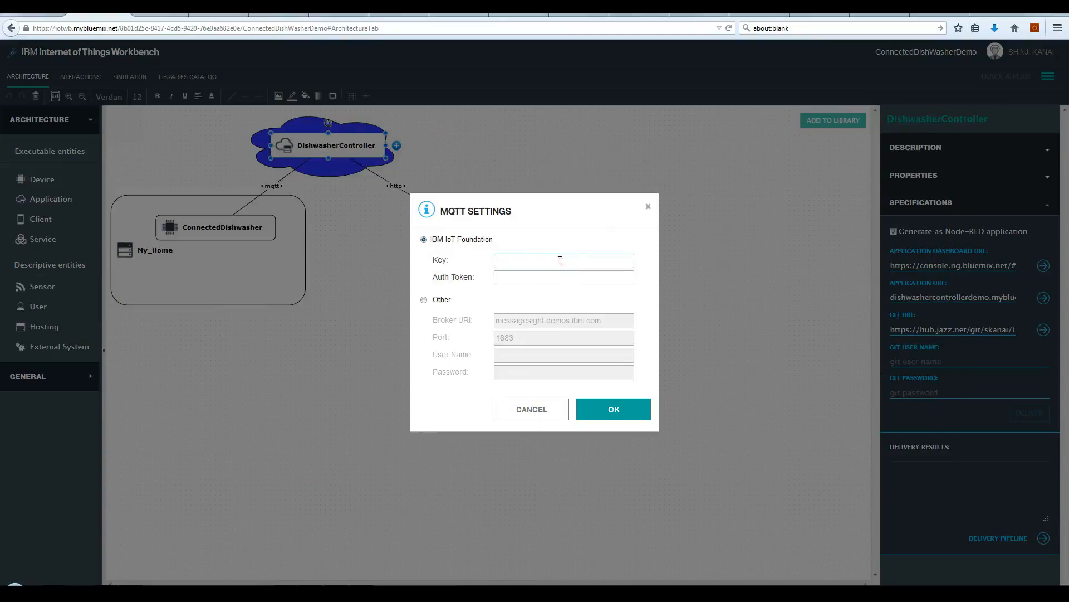
pyautogui.hotkey('ctrl', 'v')
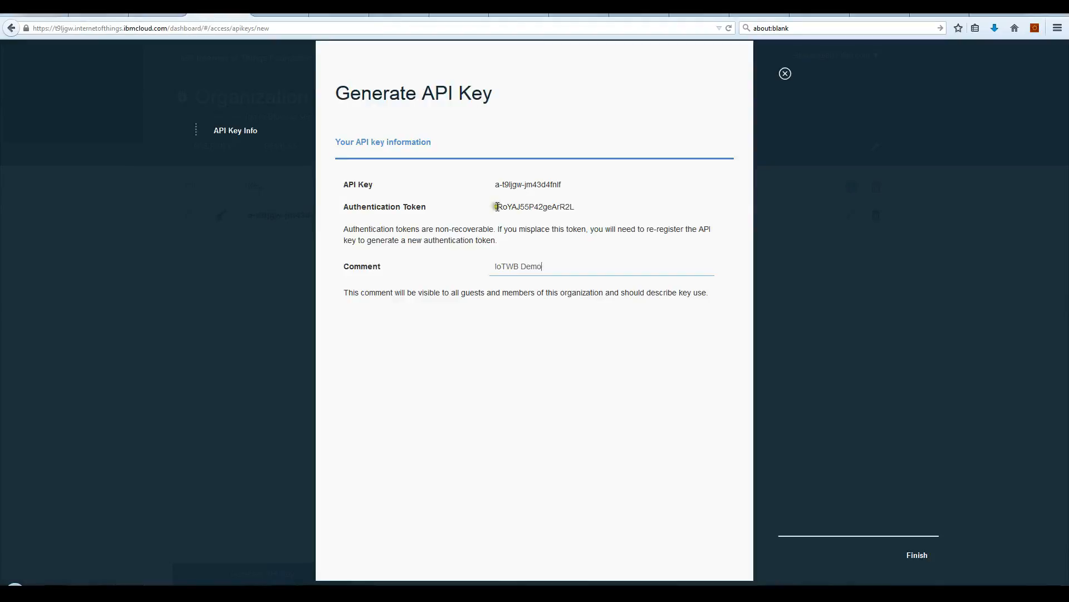
pyautogui.moveTo(495, 207); pyautogui.dragTo(569, 206)
pyautogui.hotkey('ctrl', 'c')
pyautogui.hotkey('ctrl', 'v')
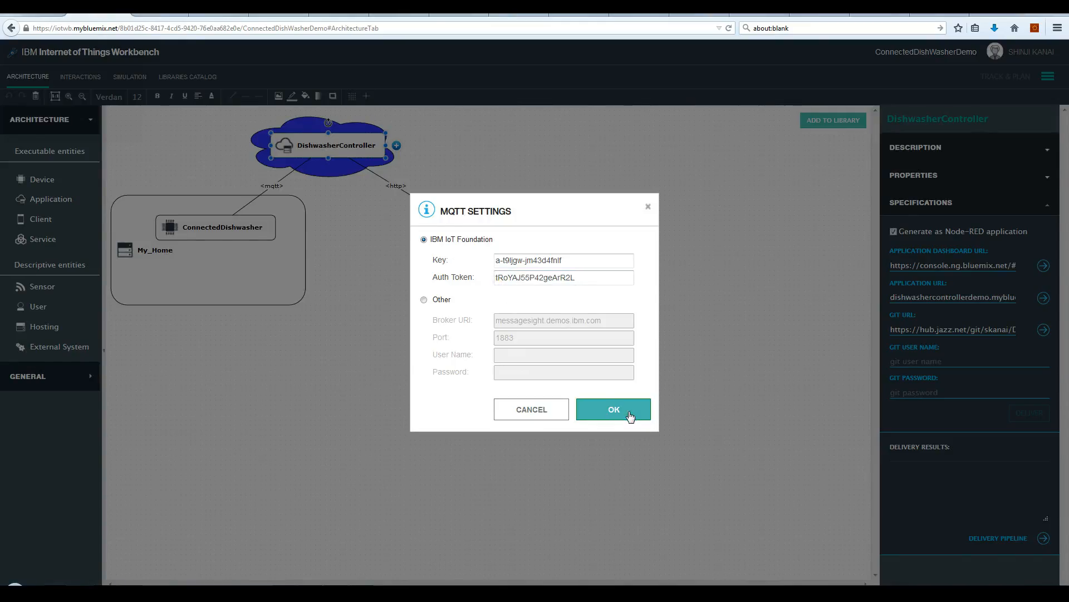
pyautogui.click(630, 416)
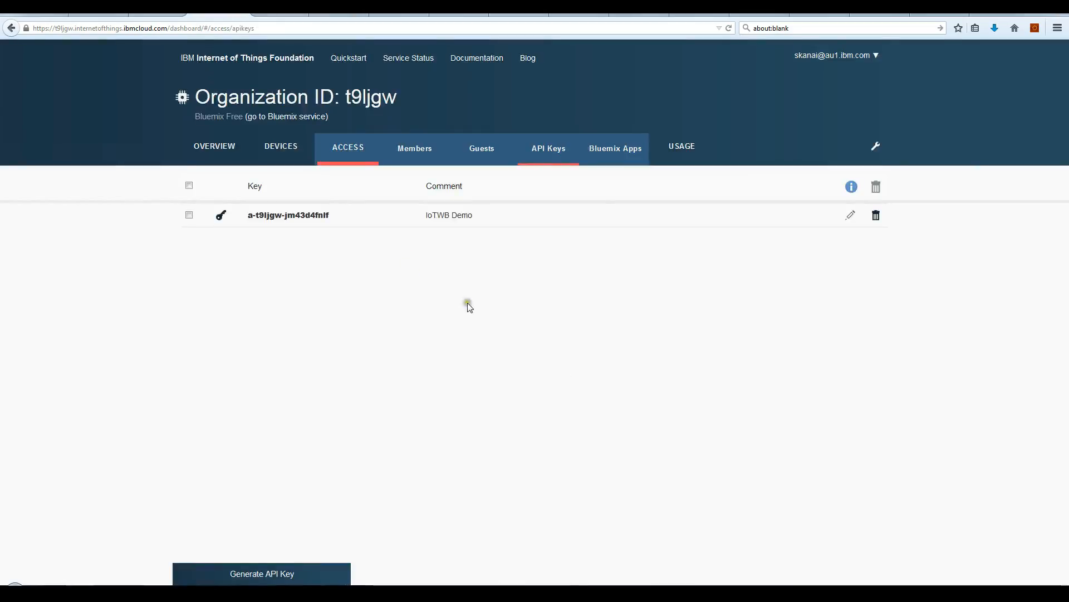
pyautogui.click(273, 147)
# Step: Start the Workbench simulation with two ConnectedDishwasher instances and refresh the IoT Foundation device list to check their registration
pyautogui.click(98, 8)
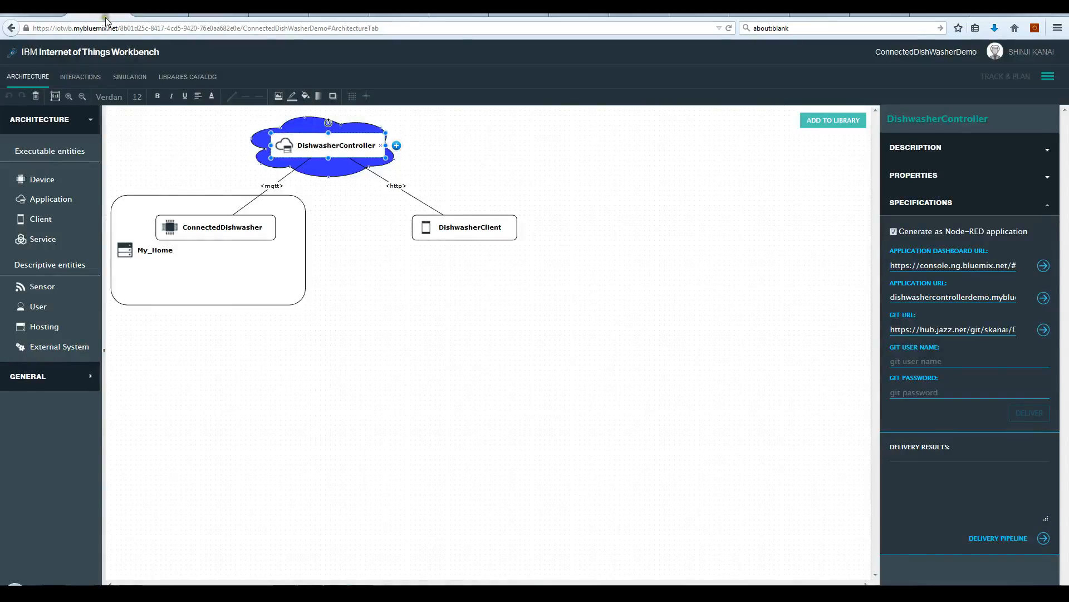
pyautogui.click(125, 78)
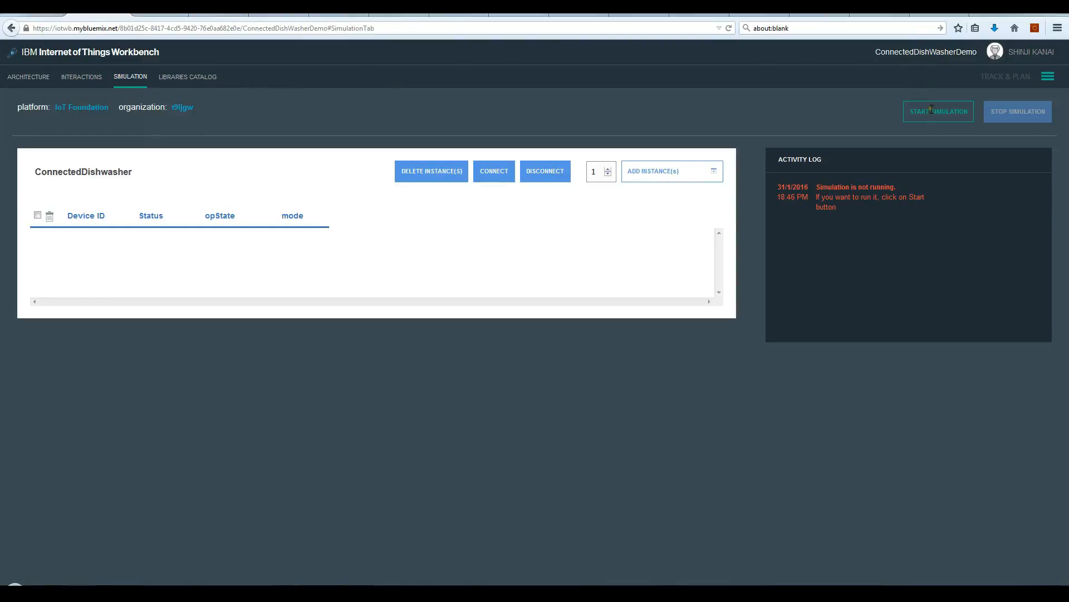
pyautogui.click(608, 168)
pyautogui.click(639, 175)
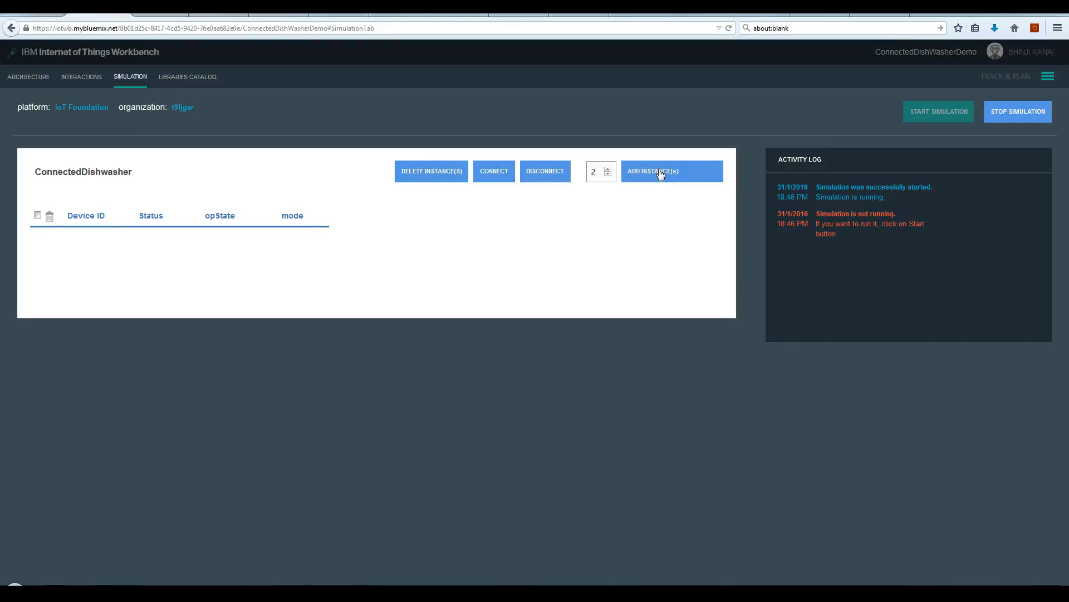
pyautogui.click(224, 15)
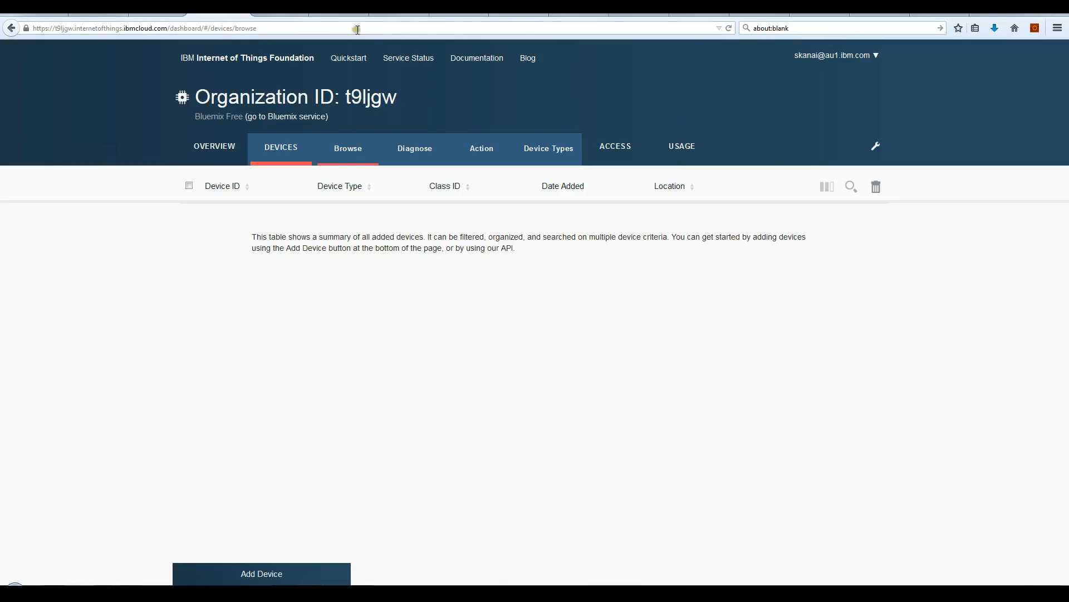
pyautogui.click(730, 29)
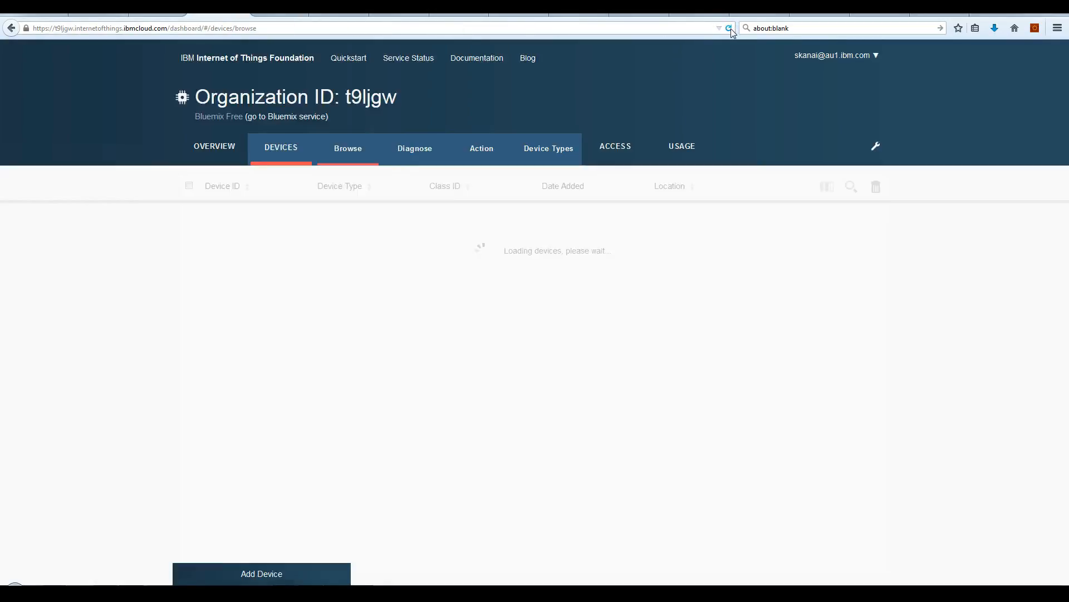
# Step: Deliver DishwasherController's code from the Workbench architecture using the Git user name and Git password, and open its delivery pipeline
pyautogui.click(156, 17)
pyautogui.click(39, 81)
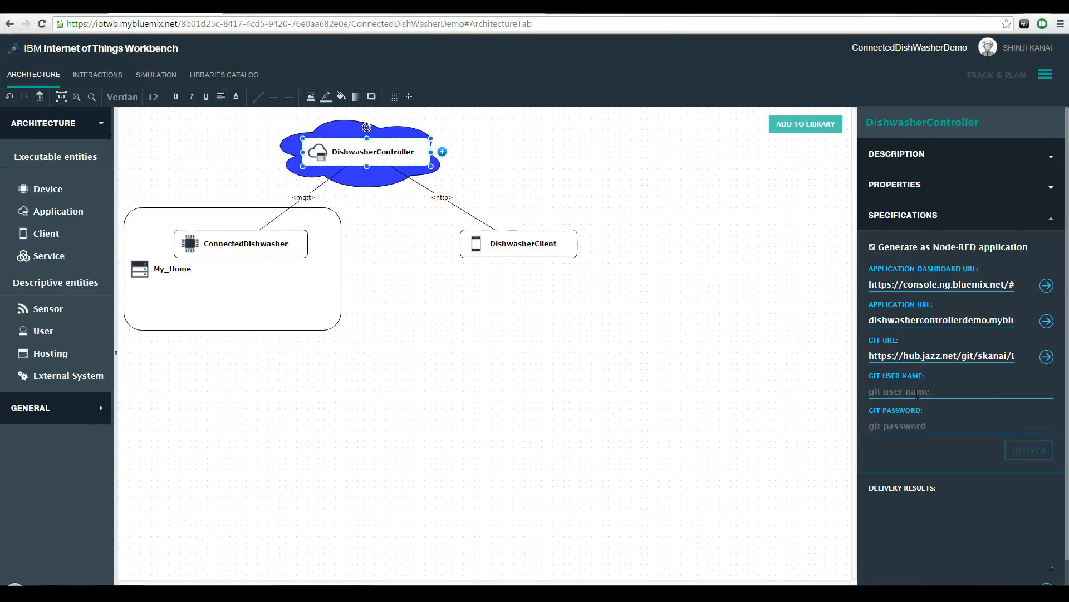
pyautogui.click(907, 426)
pyautogui.write('•••')
pyautogui.click(1023, 455)
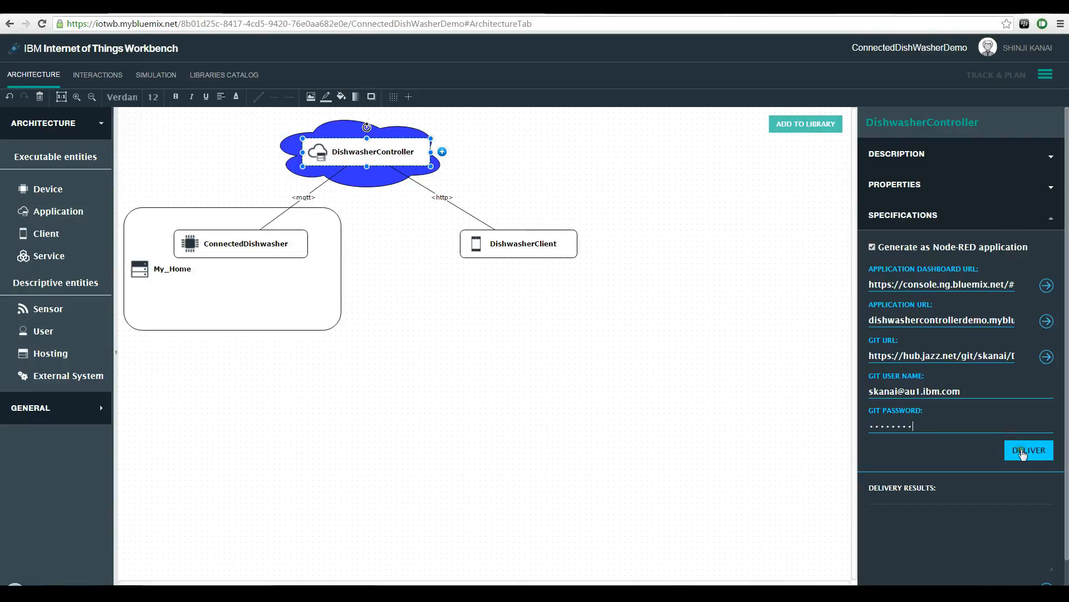
pyautogui.scroll(-1, 1046, 490)
pyautogui.click(1054, 550)
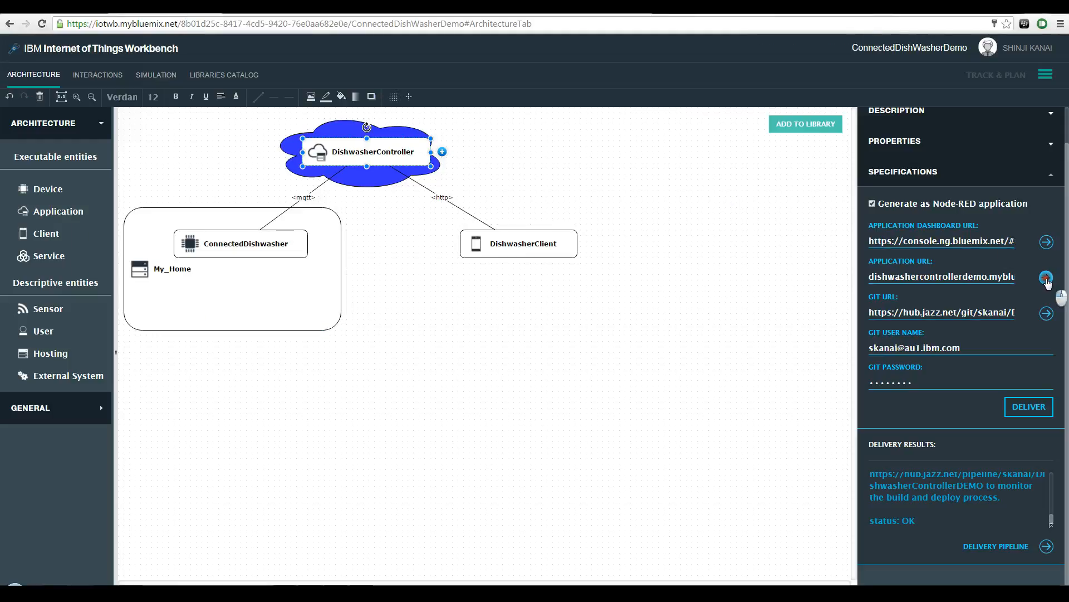
# Step: Open the deployed application's Node-RED flow editor and delete the unknown DishwasherClientInputs node
pyautogui.click(1046, 277)
pyautogui.click(687, 349)
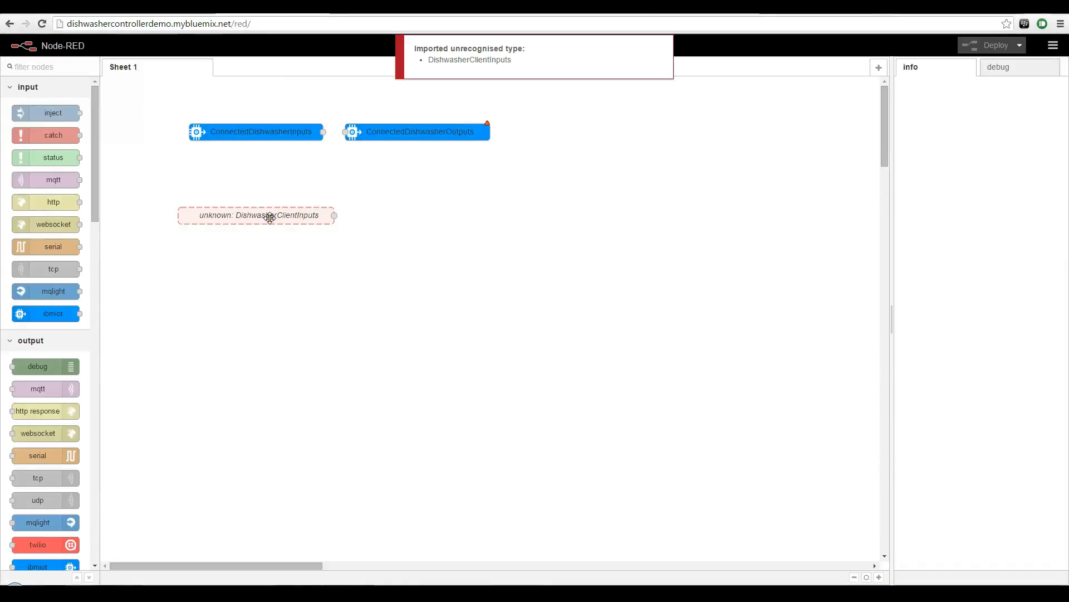
pyautogui.click(270, 217)
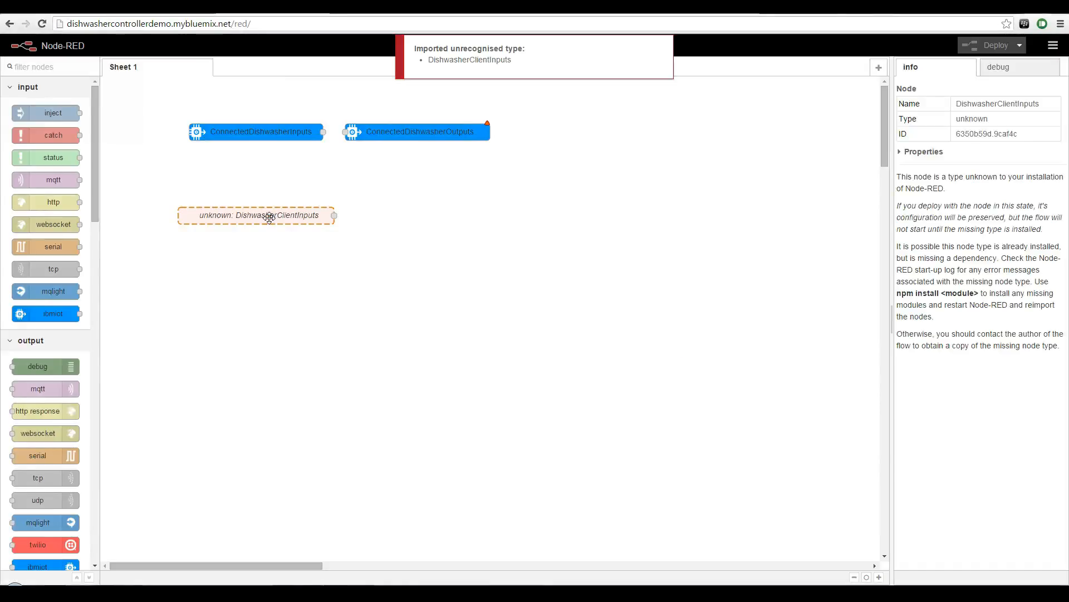
pyautogui.press('Delete')
# Step: Name the ConnectedDishwasherInputs node "Receive updates in state" and wire it to a new debug node beside it
pyautogui.moveTo(384, 133); pyautogui.dragTo(391, 306)
pyautogui.moveTo(44, 366); pyautogui.dragTo(418, 144)
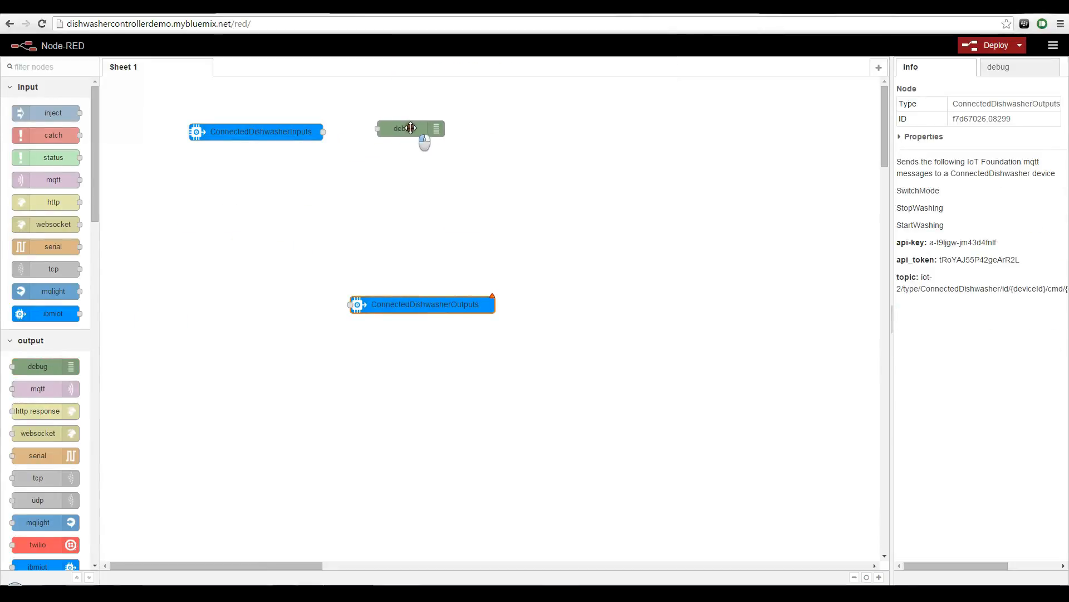
pyautogui.doubleClick(284, 132)
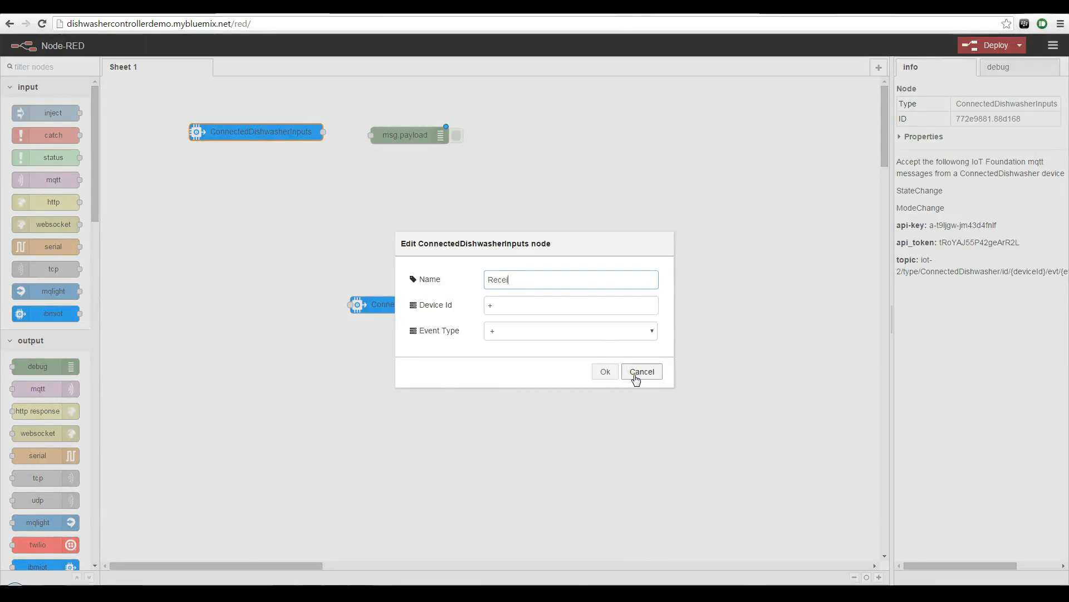
pyautogui.write('Receive updates in state')
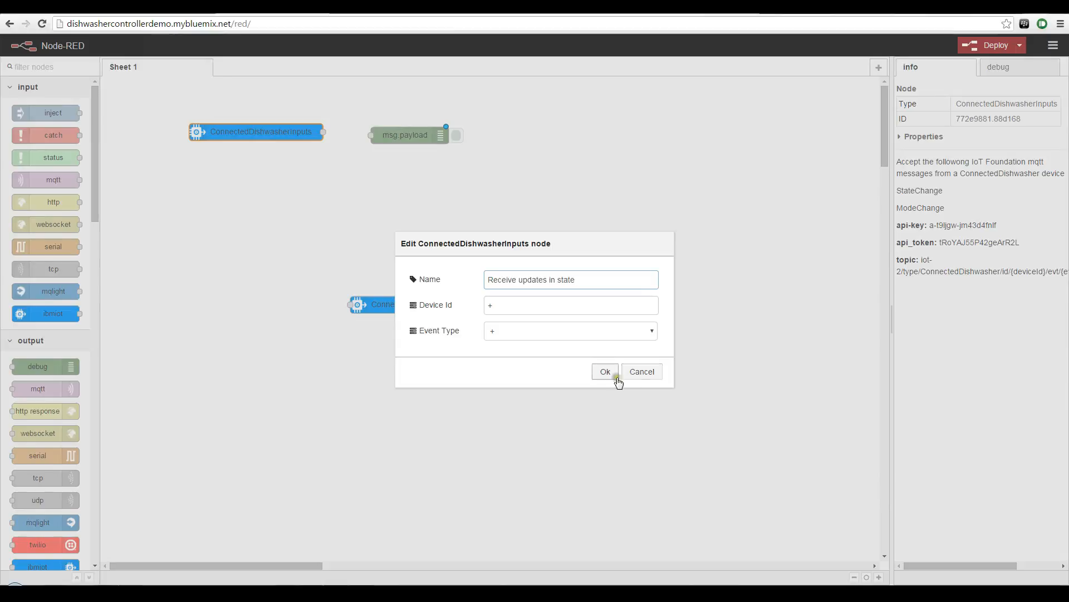
pyautogui.click(606, 372)
pyautogui.moveTo(311, 132); pyautogui.dragTo(406, 134)
# Step: Add DishwasherControllerInputs and ConnectedDishwasherOutputs nodes so that the sheet holds three of each, arranged in facing rows
pyautogui.moveTo(94, 210); pyautogui.dragTo(96, 484)
pyautogui.moveTo(407, 306); pyautogui.dragTo(428, 218)
pyautogui.moveTo(53, 487); pyautogui.dragTo(454, 289)
pyautogui.moveTo(48, 442); pyautogui.dragTo(239, 290)
# Step: Choose the HTTP message that each of the three DishwasherControllerInputs nodes accepts
pyautogui.doubleClick(244, 215)
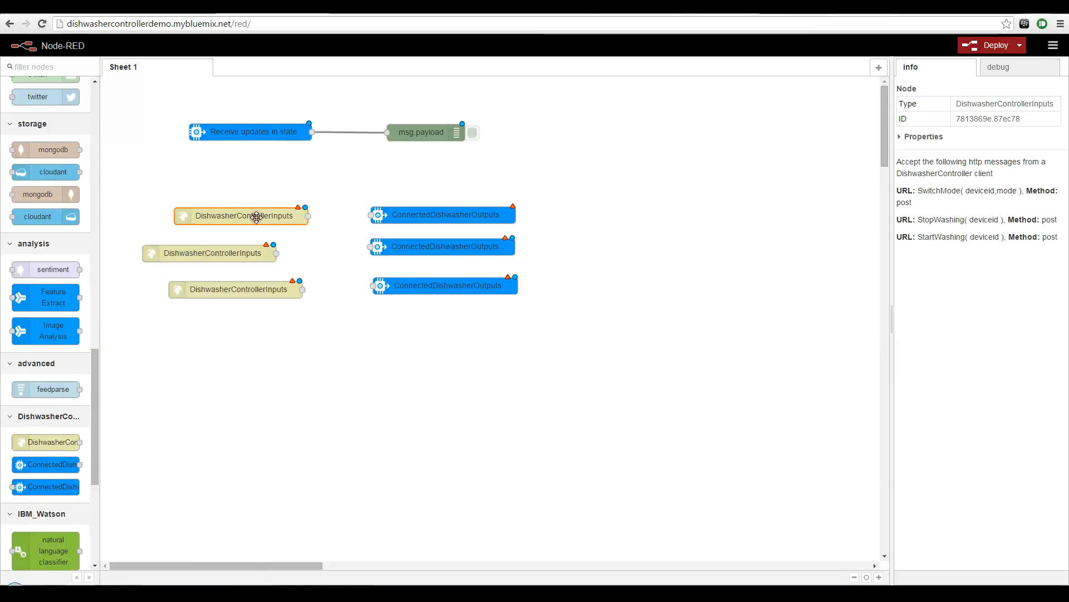
pyautogui.click(557, 317)
pyautogui.click(514, 342)
pyautogui.click(610, 354)
pyautogui.doubleClick(209, 252)
pyautogui.click(557, 318)
pyautogui.click(514, 342)
pyautogui.click(611, 354)
pyautogui.doubleClick(234, 290)
pyautogui.click(557, 318)
pyautogui.click(538, 331)
pyautogui.click(611, 354)
# Step: Configure the first ConnectedDishwasherOutputs node with name Send StartWashing, simulated device ID ECEBF7D5A093 and command type StartWashing
pyautogui.doubleClick(454, 217)
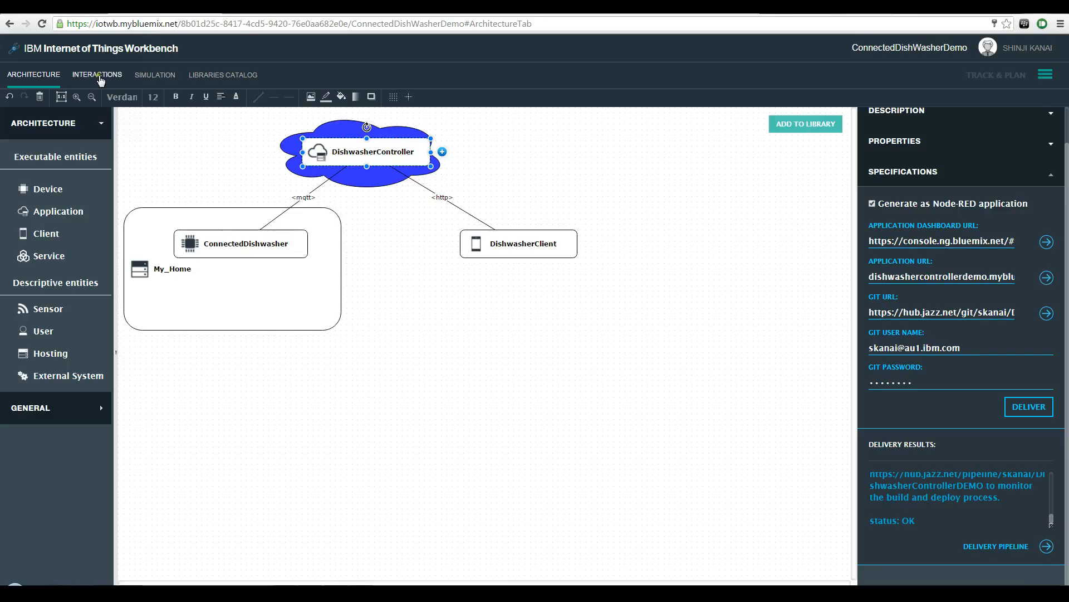
pyautogui.click(157, 75)
pyautogui.click(97, 255)
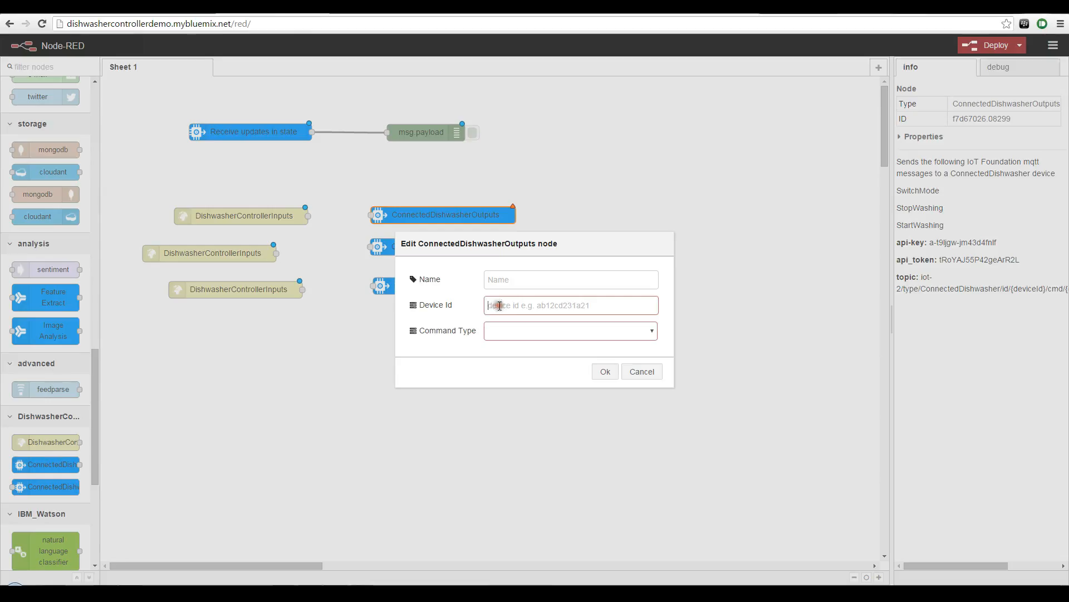
pyautogui.write('ECEBF7D5A093')
pyautogui.click(571, 331)
pyautogui.click(514, 365)
pyautogui.click(520, 281)
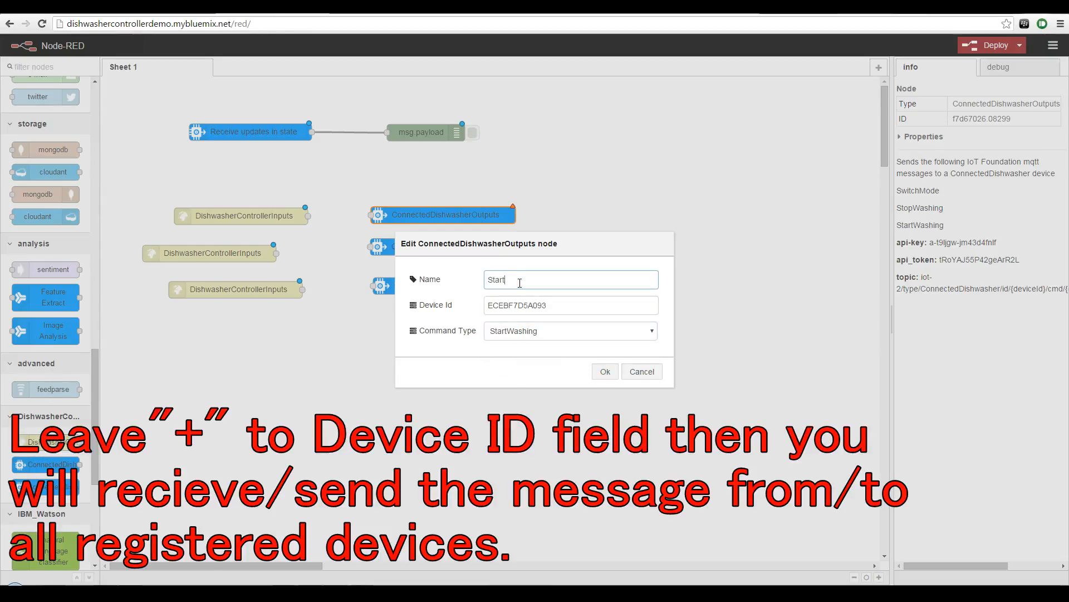
pyautogui.click(487, 283)
pyautogui.write('Send')
pyautogui.click(605, 371)
# Step: Configure the second ConnectedDishwasherOutputs node with name Send StopWashing, the copied device ID and command type StopWashing
pyautogui.doubleClick(411, 250)
pyautogui.click(516, 309)
pyautogui.write('ECEBF7D5A093')
pyautogui.click(506, 332)
pyautogui.click(505, 356)
pyautogui.click(505, 286)
pyautogui.write('Send StopWashing')
pyautogui.click(607, 375)
# Step: Configure the third ConnectedDishwasherOutputs node with name Send SwitchMode, the copied device ID and command type SwitchMode
pyautogui.doubleClick(463, 284)
pyautogui.click(509, 287)
pyautogui.write('Send Switch')
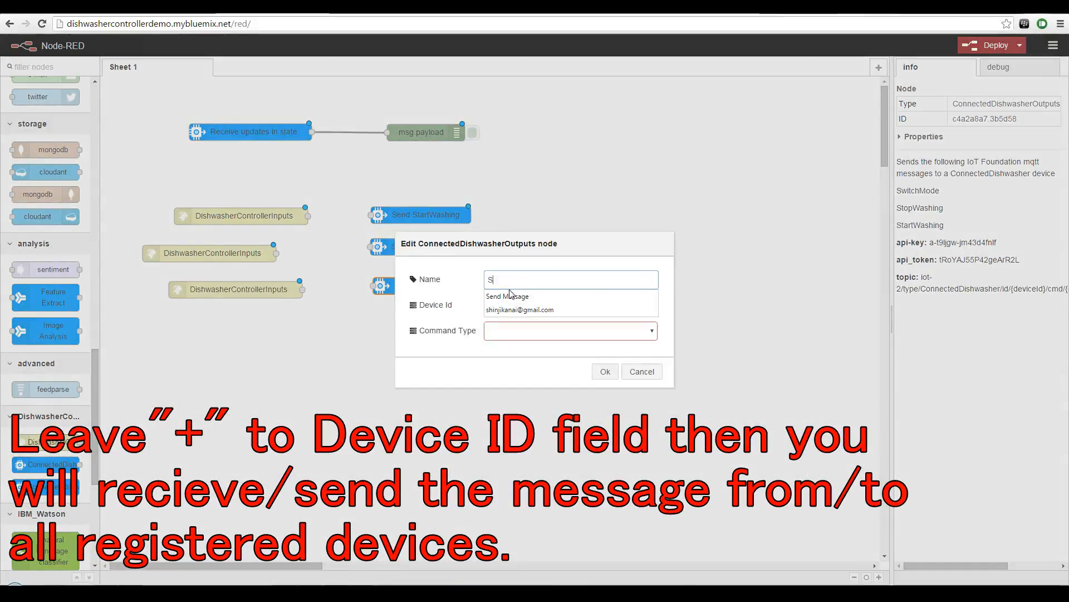
pyautogui.click(503, 307)
pyautogui.write('ECEBF7D5A093')
pyautogui.click(557, 332)
pyautogui.click(549, 346)
pyautogui.click(605, 371)
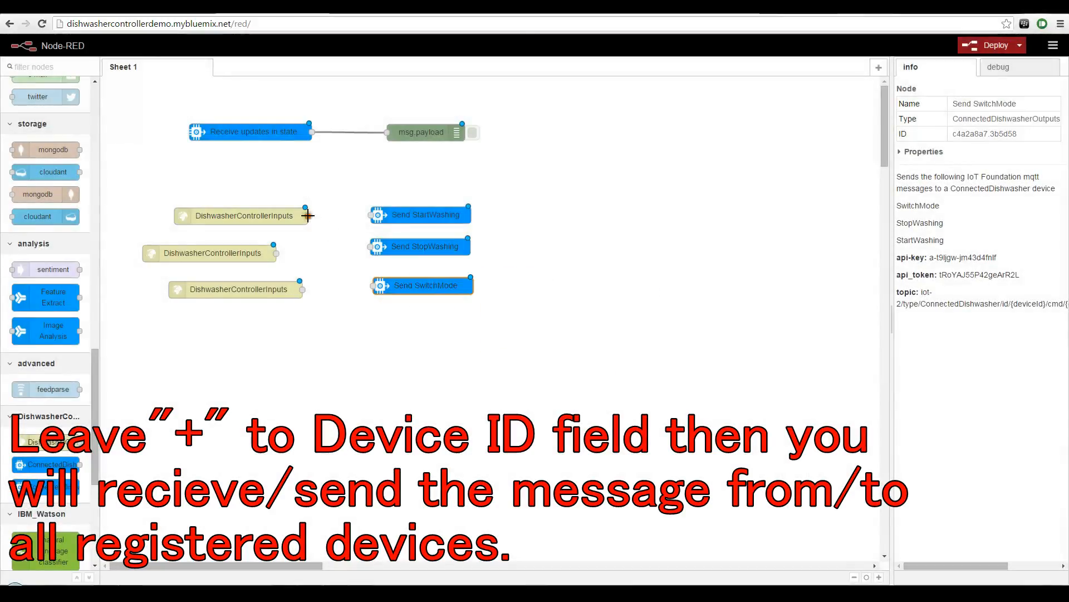
# Step: Wire the three DishwasherControllerInputs nodes, in order, to Send StartWashing, Send StopWashing and Send SwitchMode
pyautogui.moveTo(307, 215); pyautogui.dragTo(371, 215)
pyautogui.moveTo(277, 253); pyautogui.dragTo(371, 247)
pyautogui.moveTo(303, 289); pyautogui.dragTo(372, 287)
# Step: Add a second debug node above Send StartWashing, wire all three DishwasherControllerInputs nodes to it, and deploy the flow
pyautogui.moveTo(96, 415); pyautogui.dragTo(99, 148)
pyautogui.moveTo(38, 367); pyautogui.dragTo(354, 179)
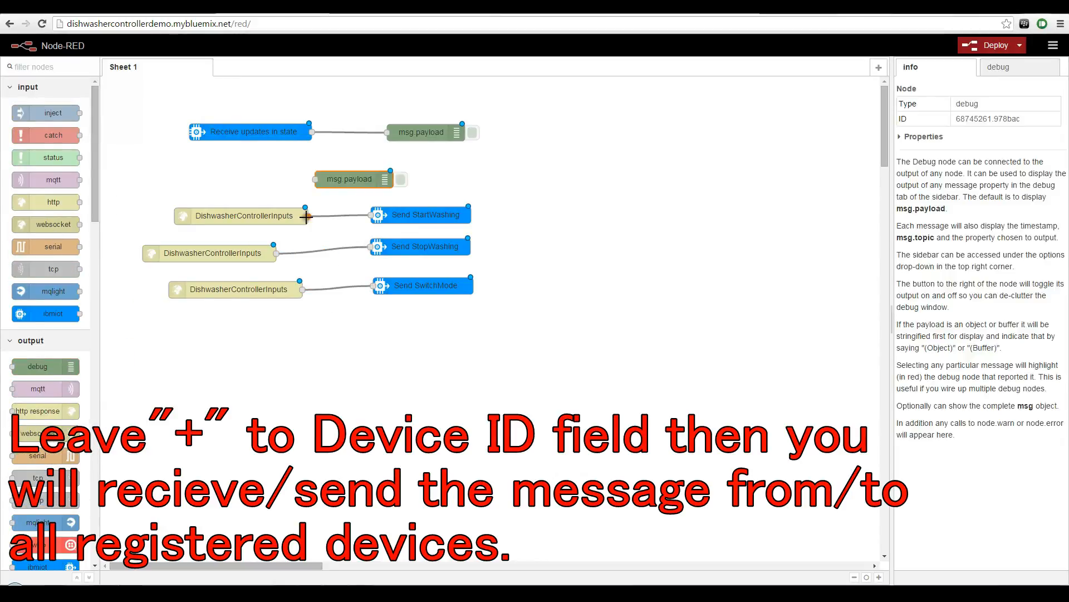
pyautogui.moveTo(308, 216); pyautogui.dragTo(315, 179)
pyautogui.moveTo(353, 179); pyautogui.dragTo(410, 179)
pyautogui.moveTo(277, 254); pyautogui.dragTo(371, 179)
pyautogui.moveTo(302, 290)
pyautogui.mouseDown()
pyautogui.moveTo(336, 212)
pyautogui.moveTo(371, 179)
pyautogui.mouseUp()
pyautogui.doubleClick(410, 178)
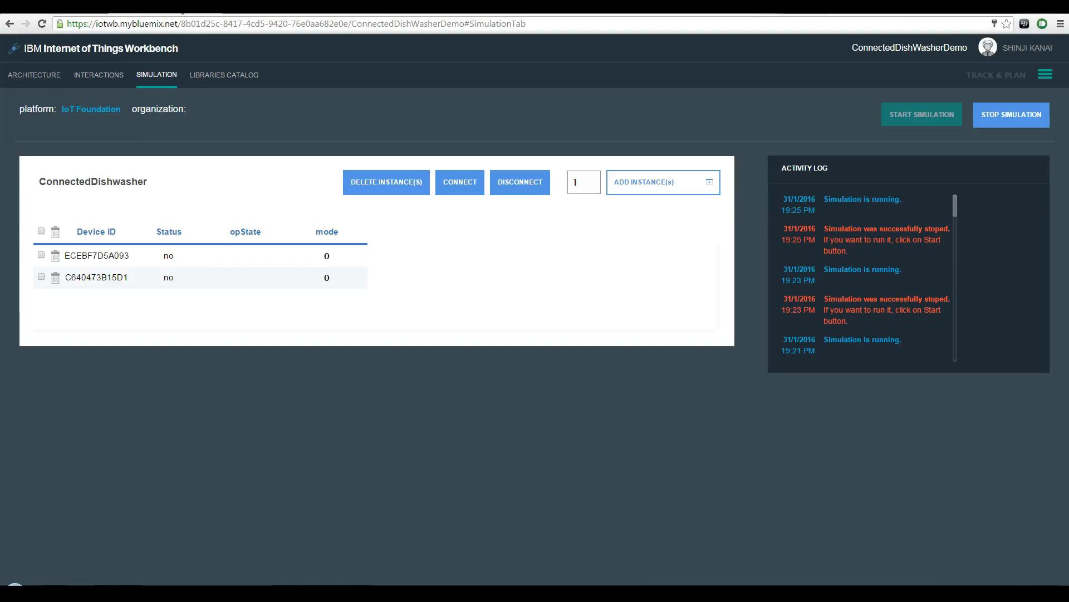
# Step: Run DishwasherClient from the Workbench architecture and connect both simulated ConnectedDishwasher instances
pyautogui.click(40, 75)
pyautogui.click(552, 246)
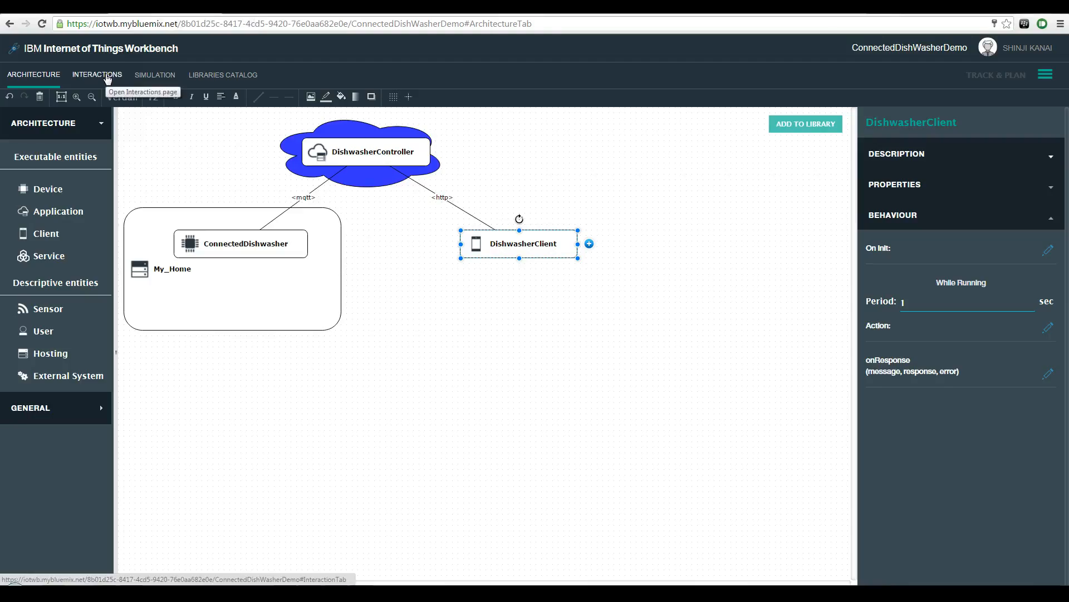
pyautogui.click(156, 75)
pyautogui.click(451, 182)
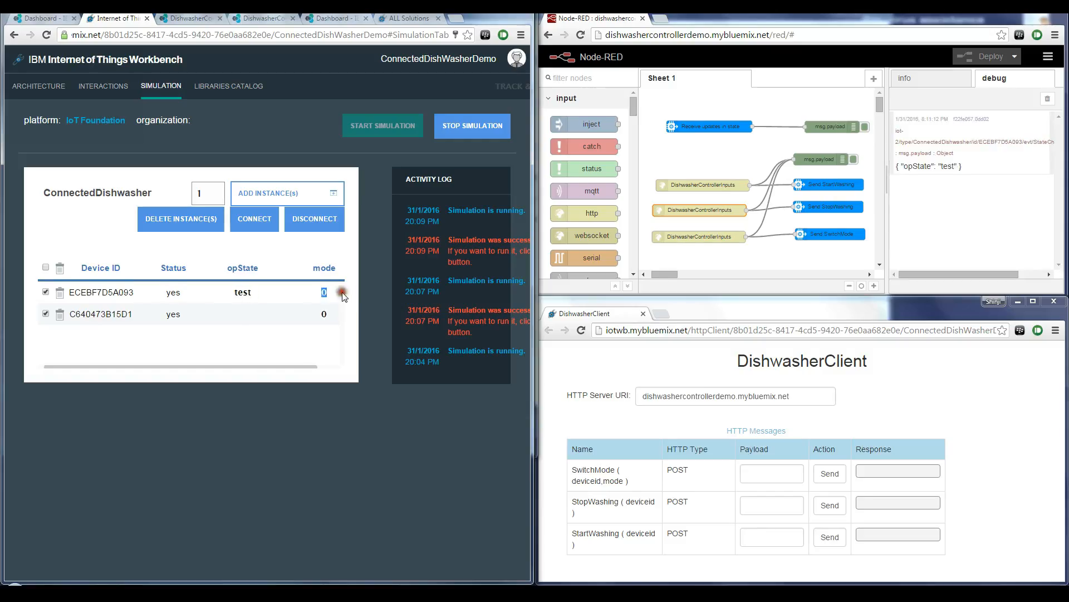
# Step: Clear the debug output, deactivate the state-update debug node, and send StartWashing from DishwasherClient with the first dishwasher's copied device ID
pyautogui.click(1048, 99)
pyautogui.click(865, 127)
pyautogui.click(758, 545)
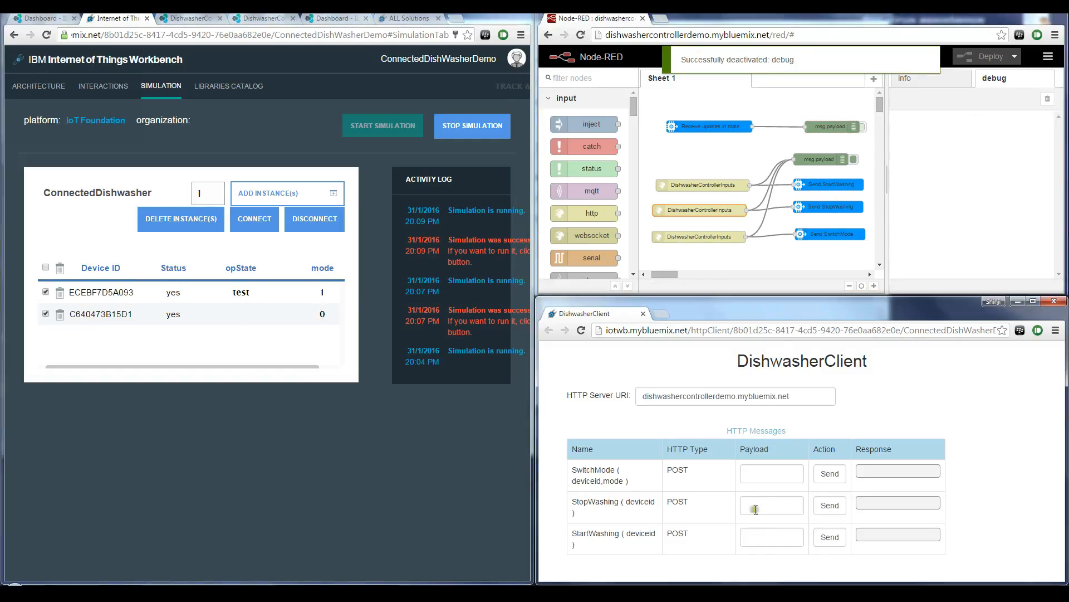
pyautogui.click(758, 535)
pyautogui.write('ECEBF7D5A093')
pyautogui.click(831, 538)
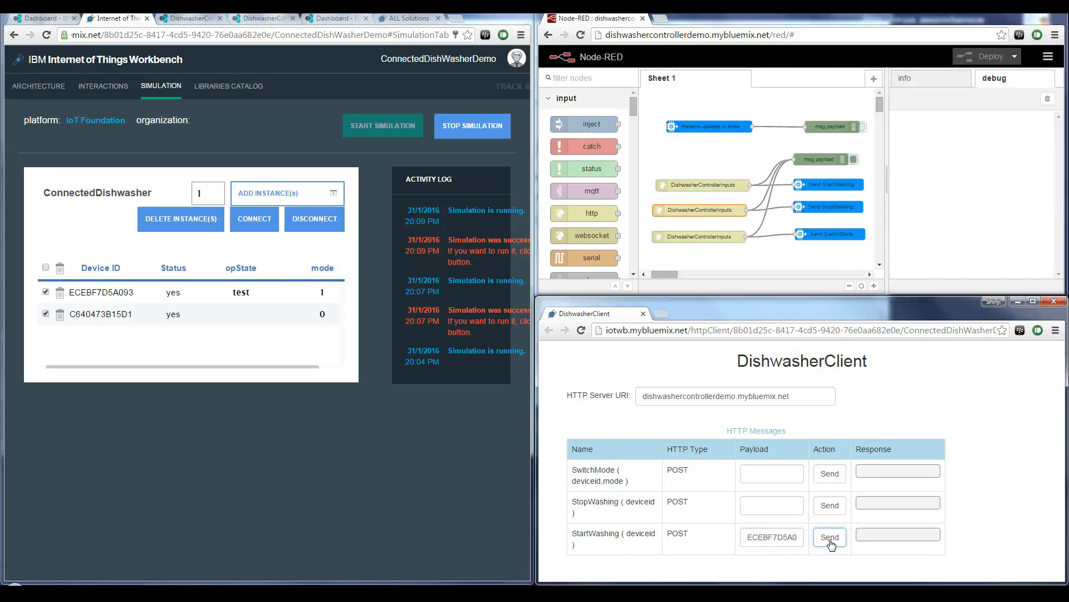
# Step: Send the StopWashing message with the same device ID from DishwasherClient, followed by the SwitchMode message
pyautogui.click(765, 505)
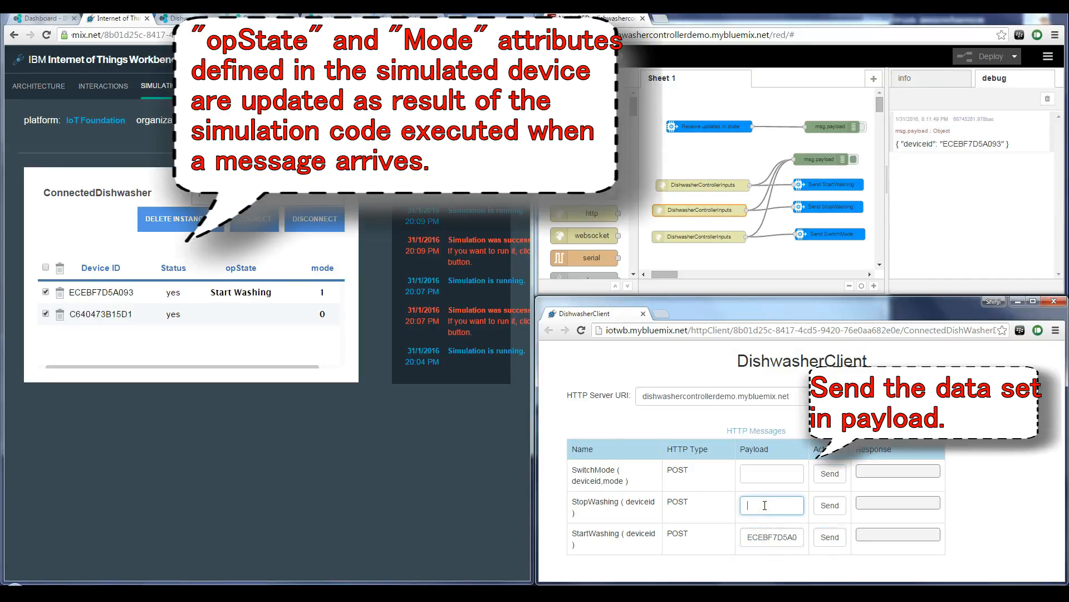
pyautogui.click(830, 506)
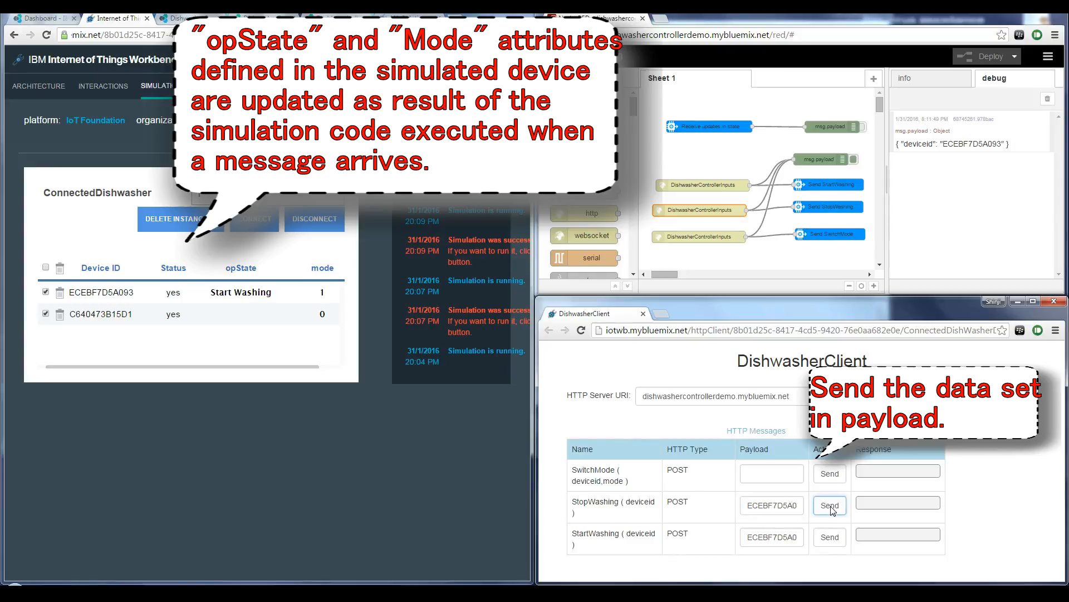
pyautogui.click(766, 475)
pyautogui.click(830, 474)
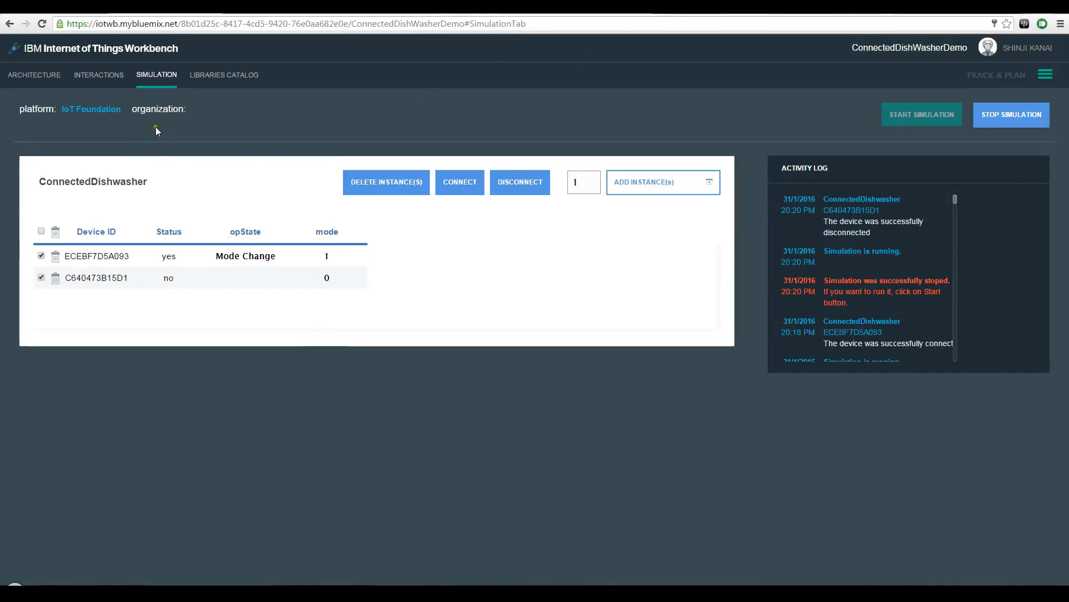
# Step: Export the ConnectedDishWasherDemo solution from the Workbench architecture view
pyautogui.click(46, 85)
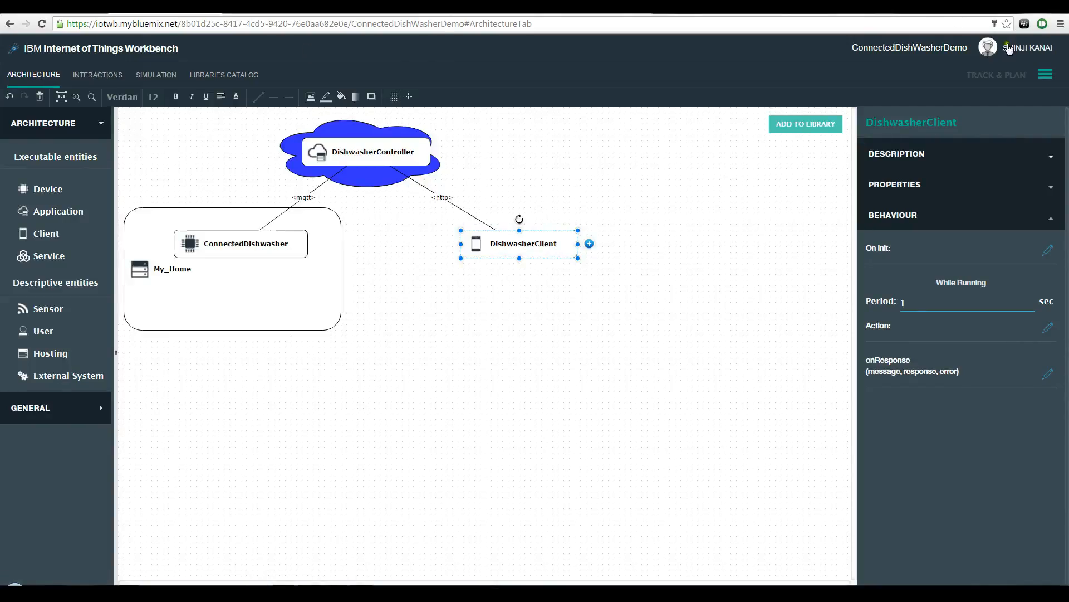
pyautogui.click(1047, 75)
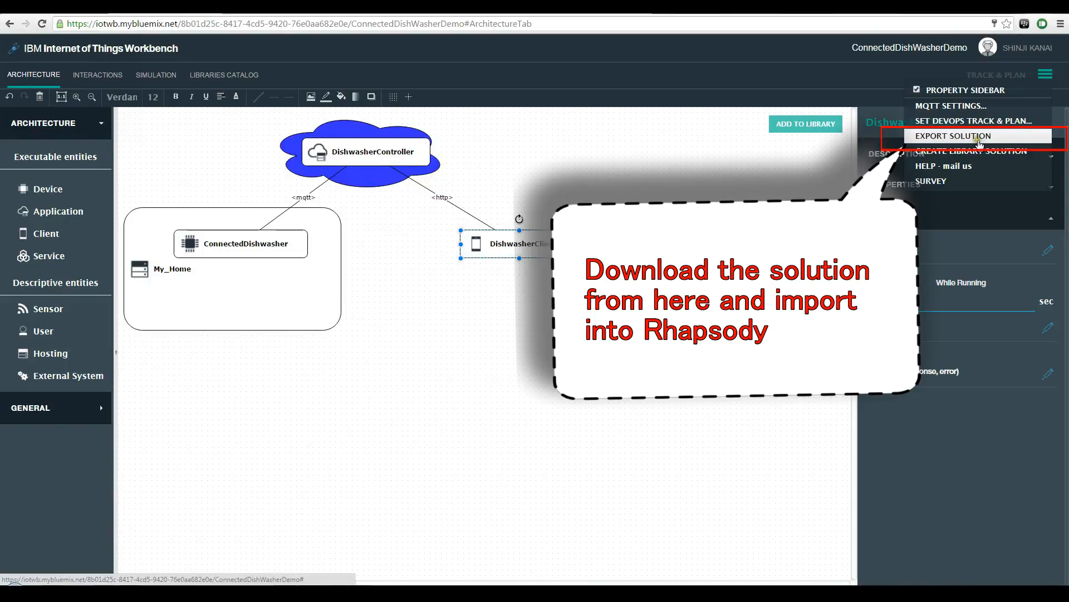
pyautogui.click(979, 136)
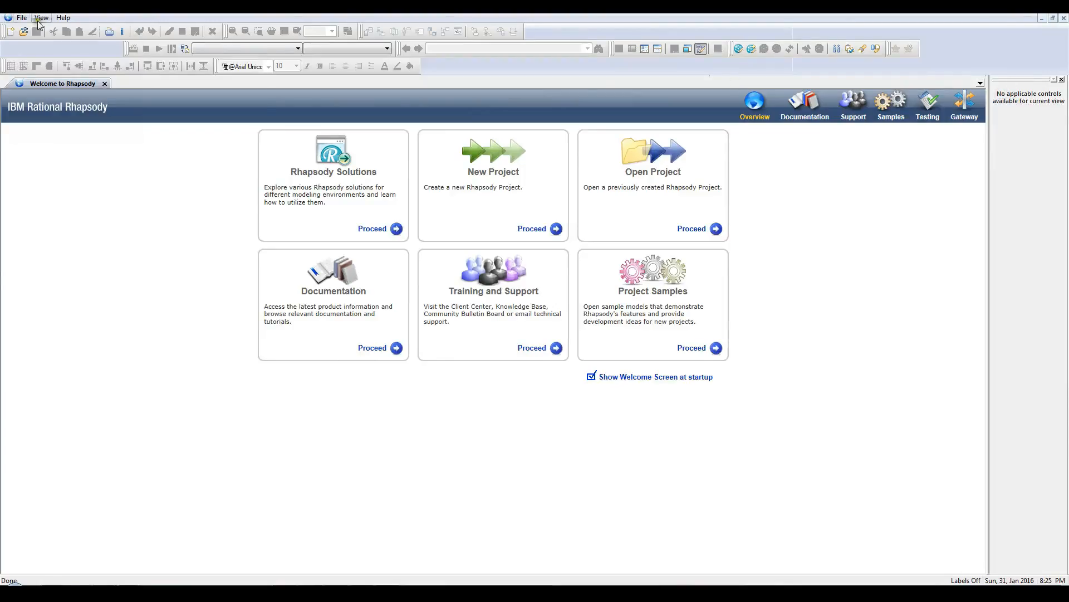
# Step: Switch to IBM Rational Rhapsody, start opening a project, and browse to the CppSamples folder inside Samples
pyautogui.click(21, 18)
pyautogui.click(33, 53)
pyautogui.doubleClick(422, 262)
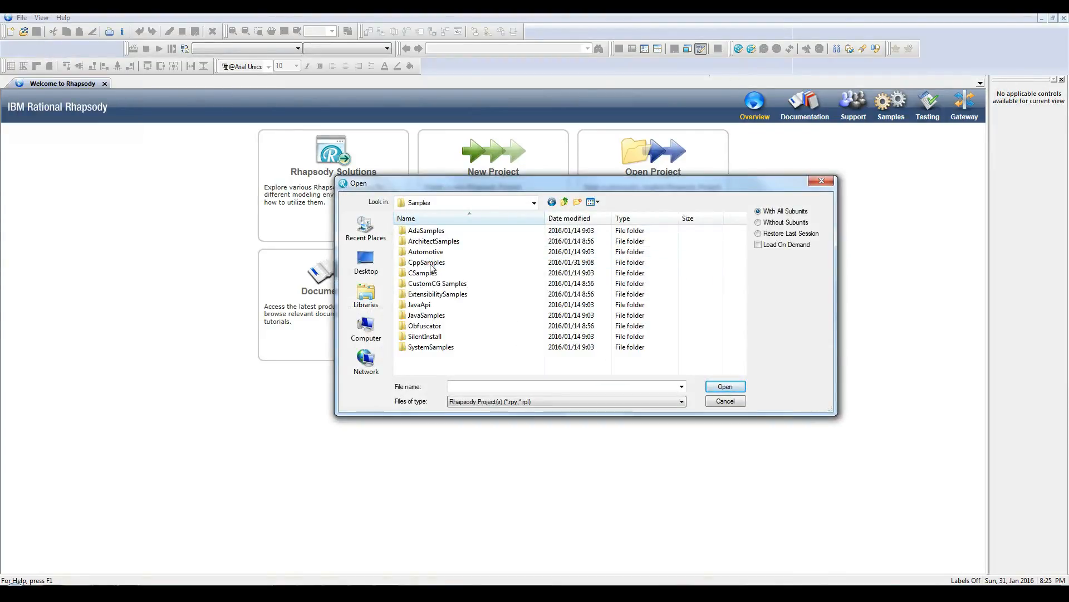
pyautogui.doubleClick(432, 267)
pyautogui.scroll(-5, 432, 267)
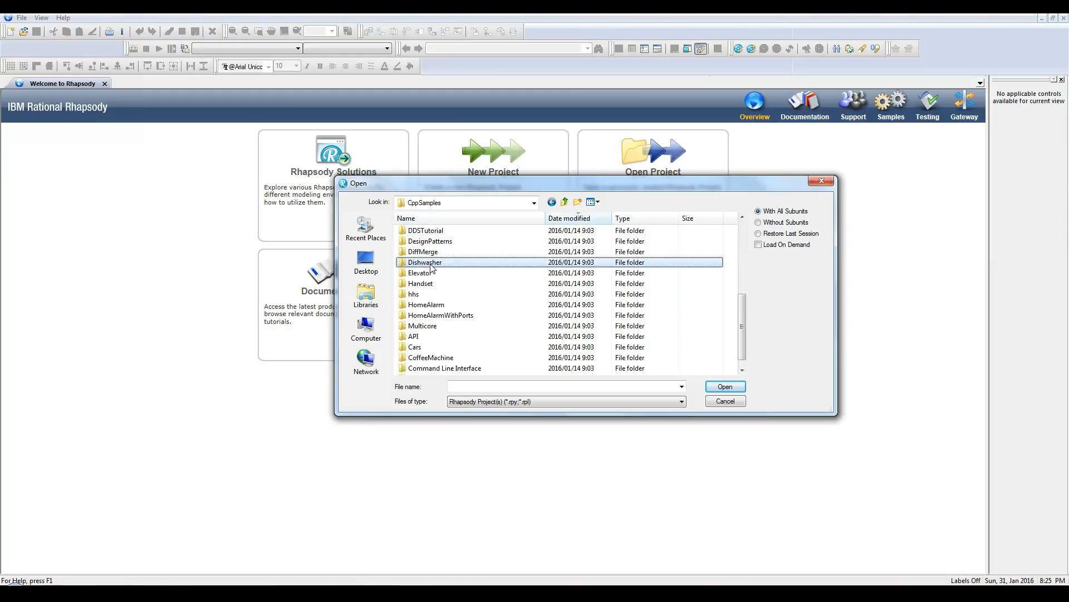
# Step: Duplicate the Dishwasher sample folder as ConnectedDishwasher and open the Dishwasher.rpy project from the copy
pyautogui.hotkey('ctrl', 'c')
pyautogui.hotkey('ctrl', 'v')
pyautogui.press('F2')
pyautogui.moveTo(444, 368); pyautogui.dragTo(601, 374)
pyautogui.press('BackSpace')
pyautogui.write('Connected')
pyautogui.press('Return')
pyautogui.press('Return')
pyautogui.click(457, 255)
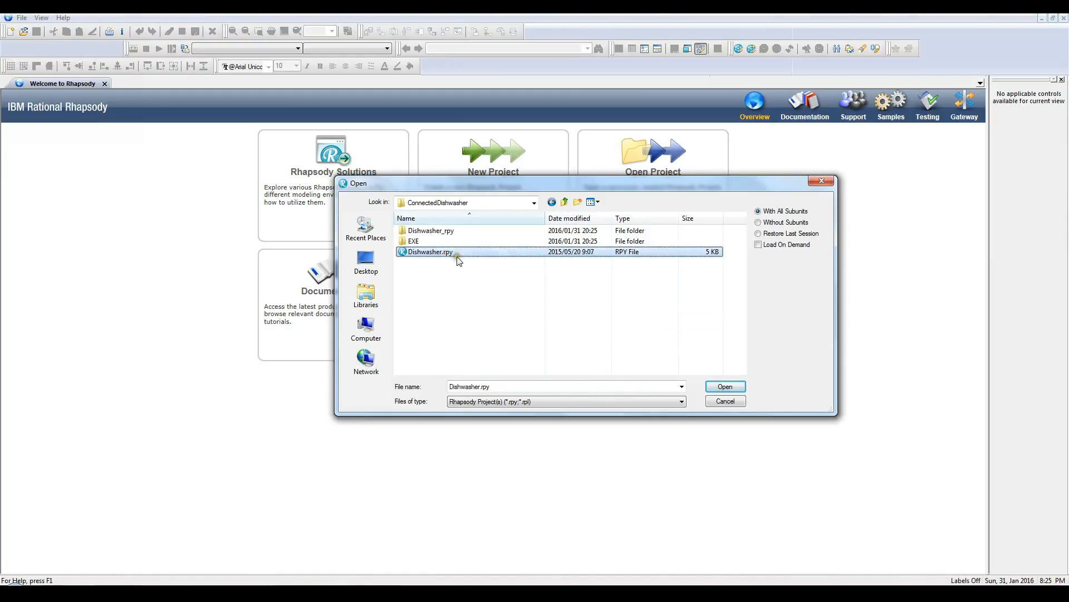
pyautogui.click(724, 386)
# Step: Add the MQTT_IoTFoundation profile to the Dishwasher model
pyautogui.click(22, 17)
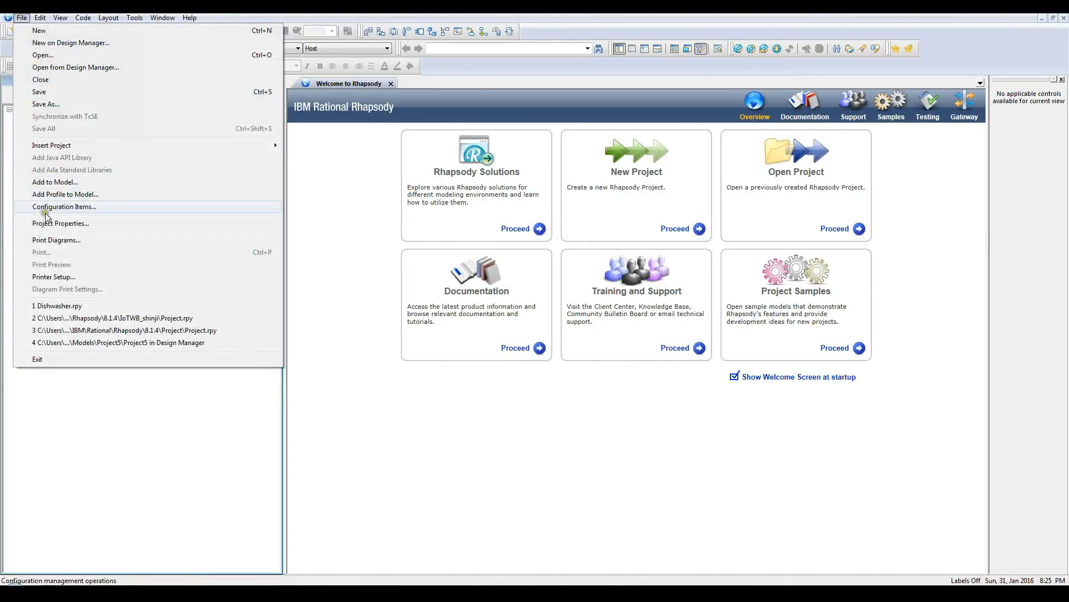
pyautogui.click(49, 195)
pyautogui.doubleClick(456, 346)
pyautogui.doubleClick(450, 264)
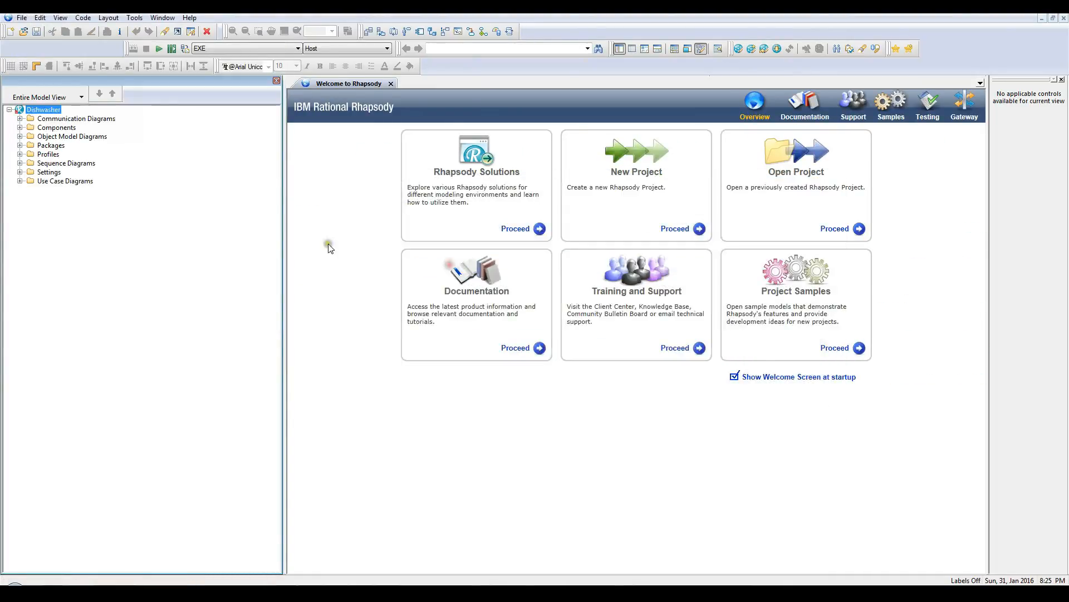
# Step: Import the exported IoT Workbench solution into the Dishwasher project using the MQTT_IoTFoundation profile's import command
pyautogui.rightClick(51, 110)
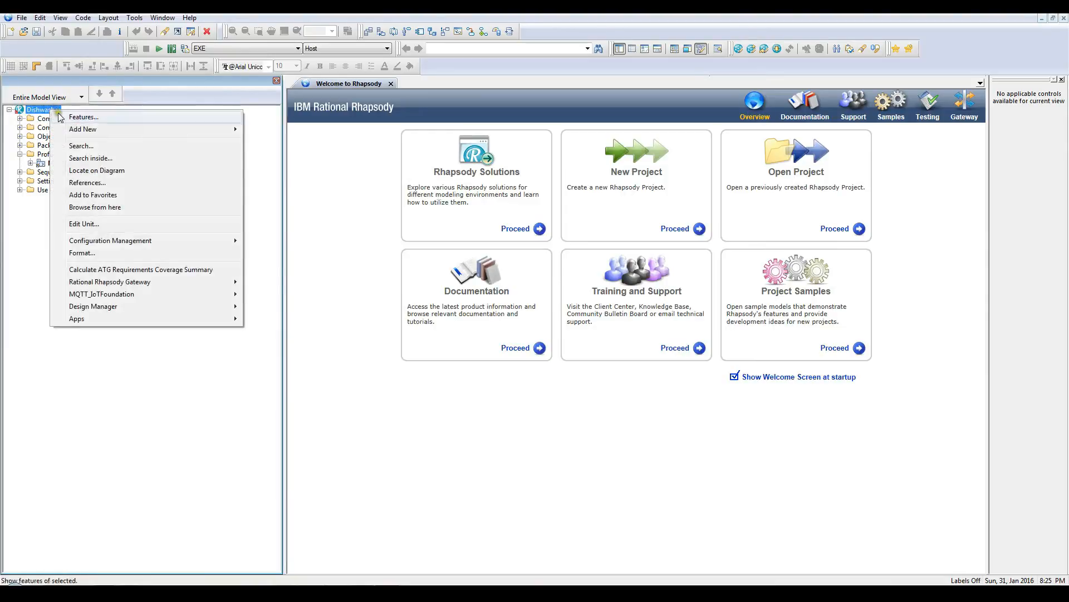
pyautogui.moveTo(113, 294)
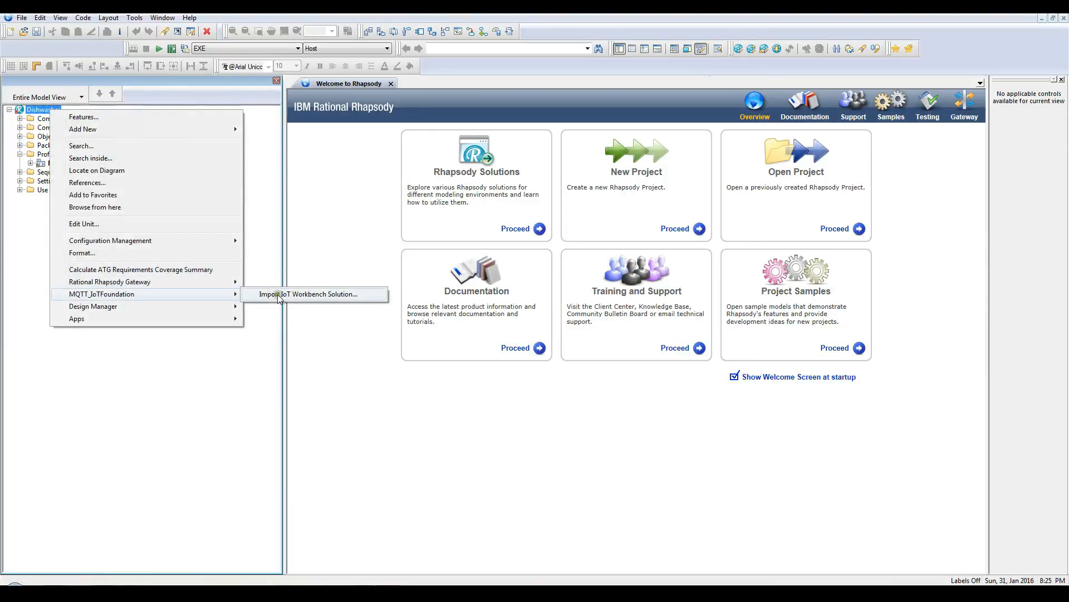
pyautogui.click(308, 294)
pyautogui.hotkey('ctrl', 'v')
pyautogui.press('Return')
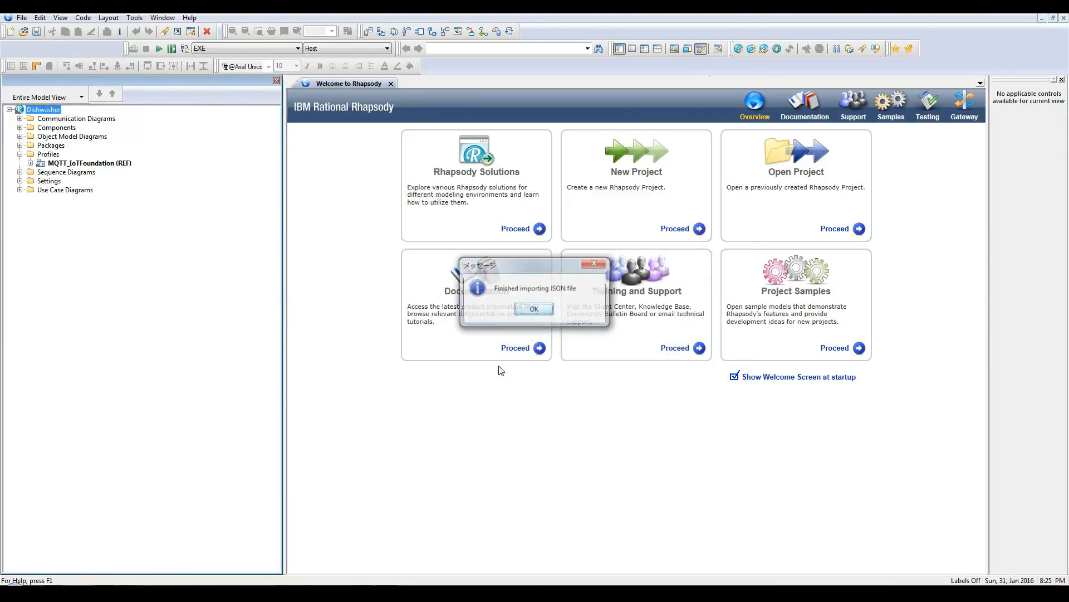
pyautogui.click(531, 311)
# Step: Create an object model diagram in the Devices package and place an enlarged ConnectedDishwasher device on it
pyautogui.click(20, 145)
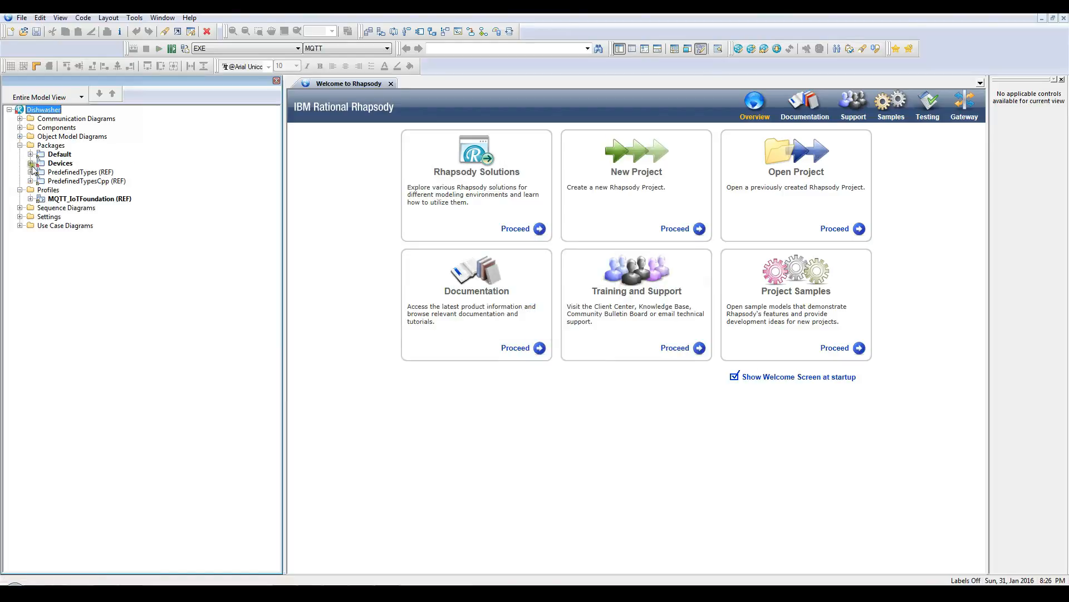
pyautogui.click(30, 162)
pyautogui.click(40, 181)
pyautogui.click(51, 190)
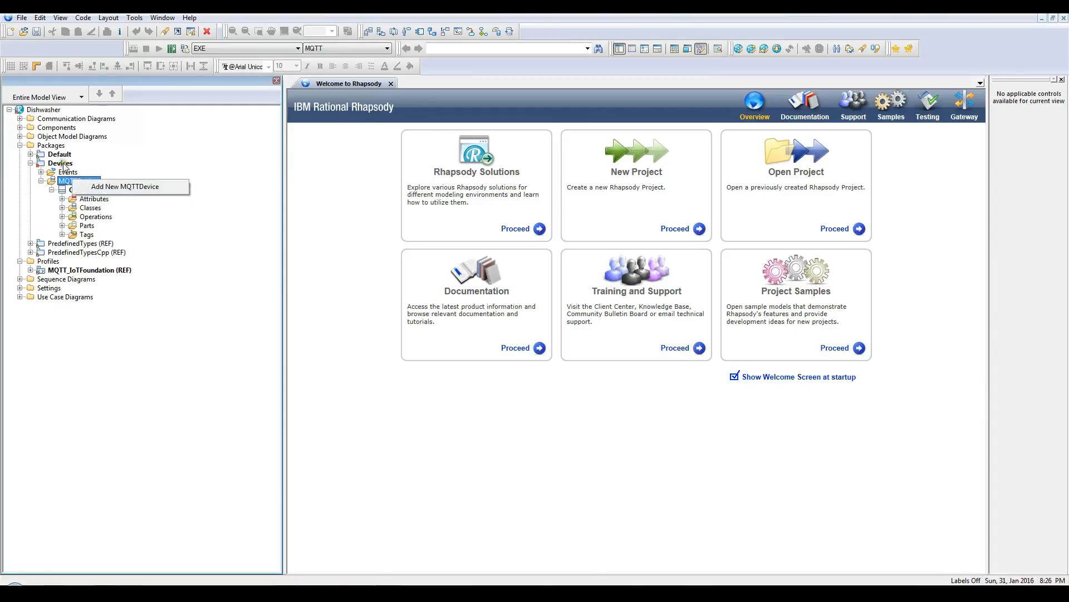
pyautogui.rightClick(61, 163)
pyautogui.moveTo(105, 189)
pyautogui.moveTo(335, 452)
pyautogui.click(421, 466)
pyautogui.click(456, 335)
pyautogui.moveTo(127, 198); pyautogui.dragTo(475, 299)
pyautogui.moveTo(502, 332); pyautogui.dragTo(767, 446)
# Step: Set the display options of ConnectedDishwasher to show all elements in its operation and attribute compartments
pyautogui.rightClick(684, 428)
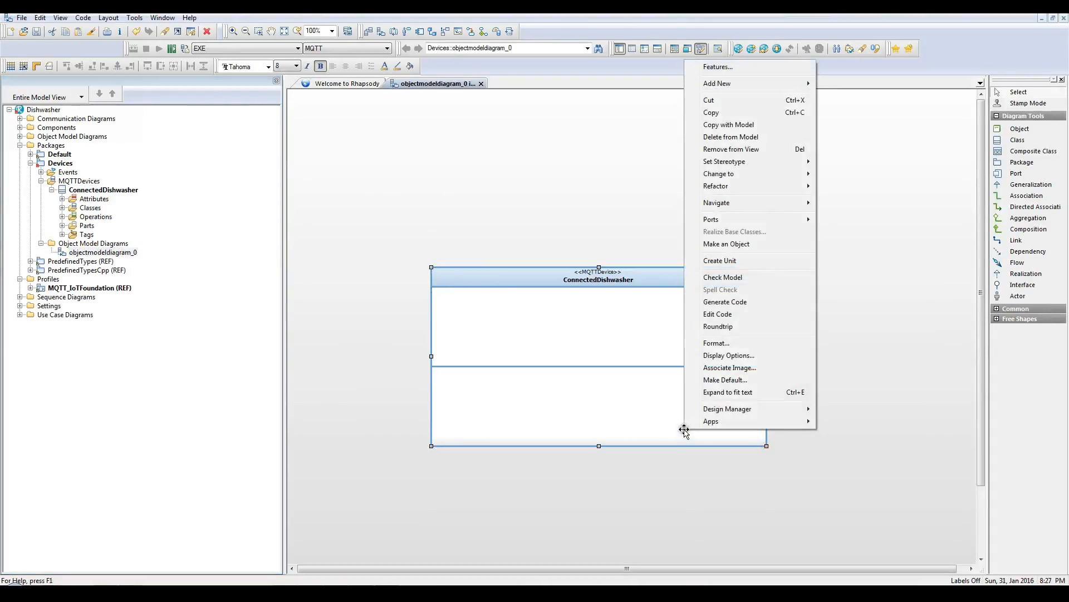
pyautogui.click(729, 354)
pyautogui.click(472, 171)
pyautogui.click(520, 221)
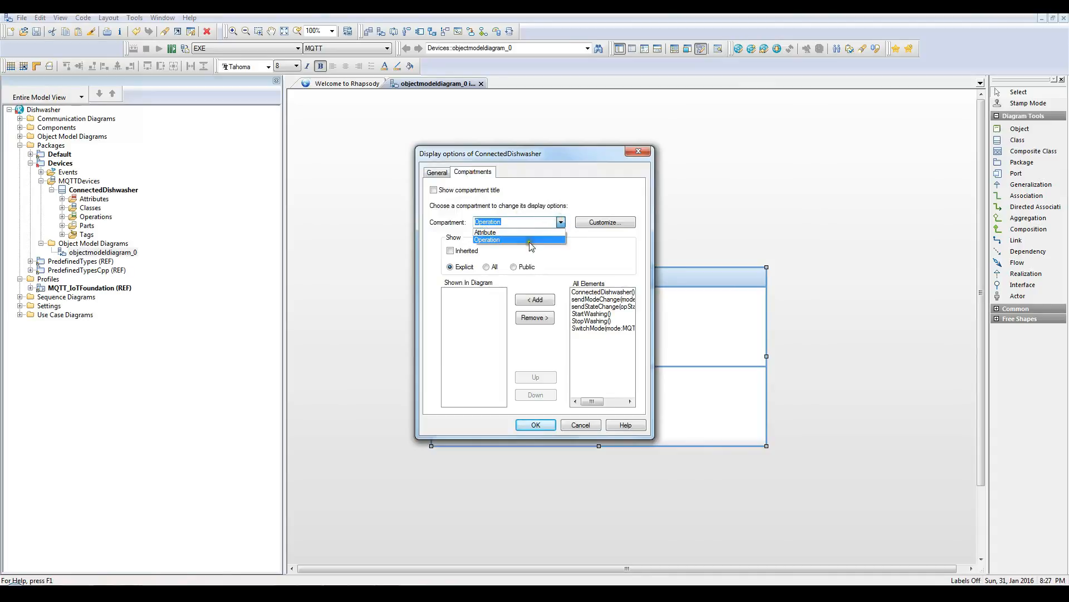
pyautogui.click(490, 240)
pyautogui.click(561, 222)
pyautogui.click(490, 233)
pyautogui.click(486, 267)
pyautogui.click(535, 425)
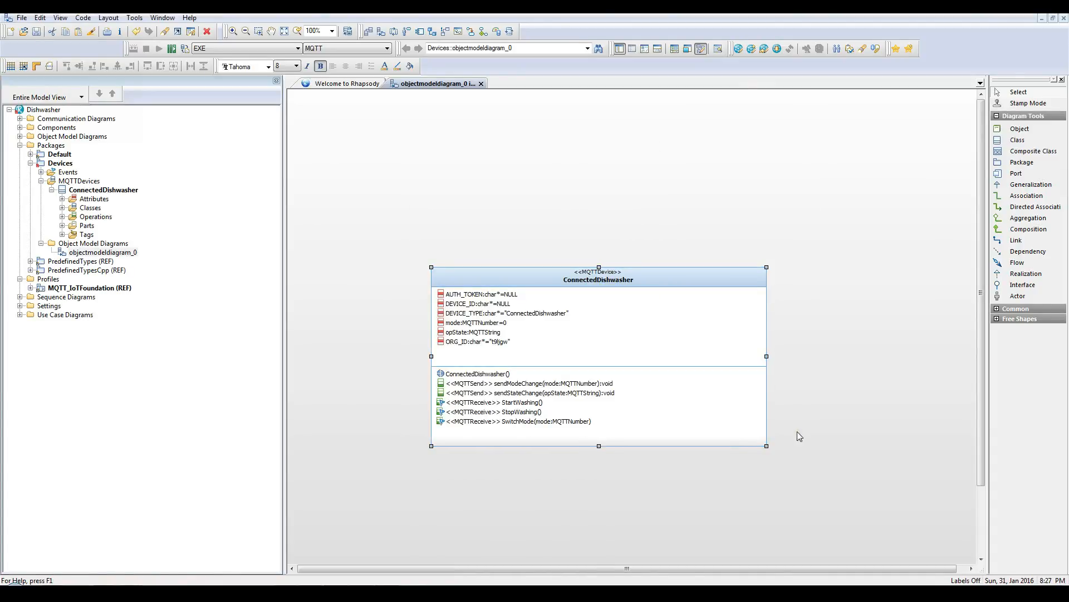
# Step: Place the Dishwasher class from the Default package above ConnectedDishwasher and draw a generalization from ConnectedDishwasher to it
pyautogui.click(31, 155)
pyautogui.click(41, 172)
pyautogui.moveTo(75, 226); pyautogui.dragTo(598, 120)
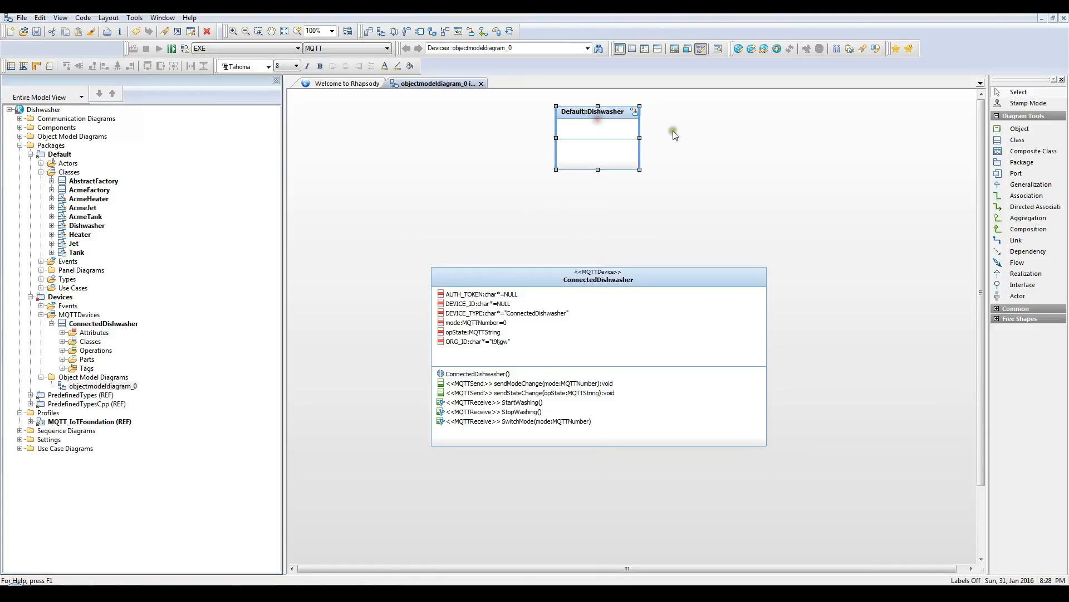
pyautogui.click(1025, 185)
pyautogui.click(617, 261)
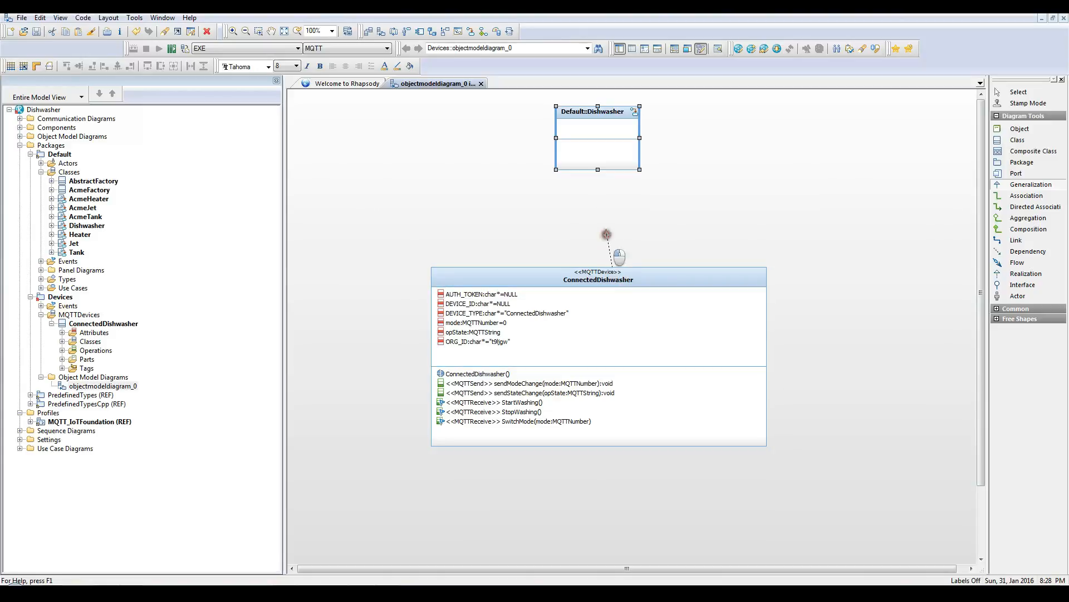
pyautogui.click(613, 166)
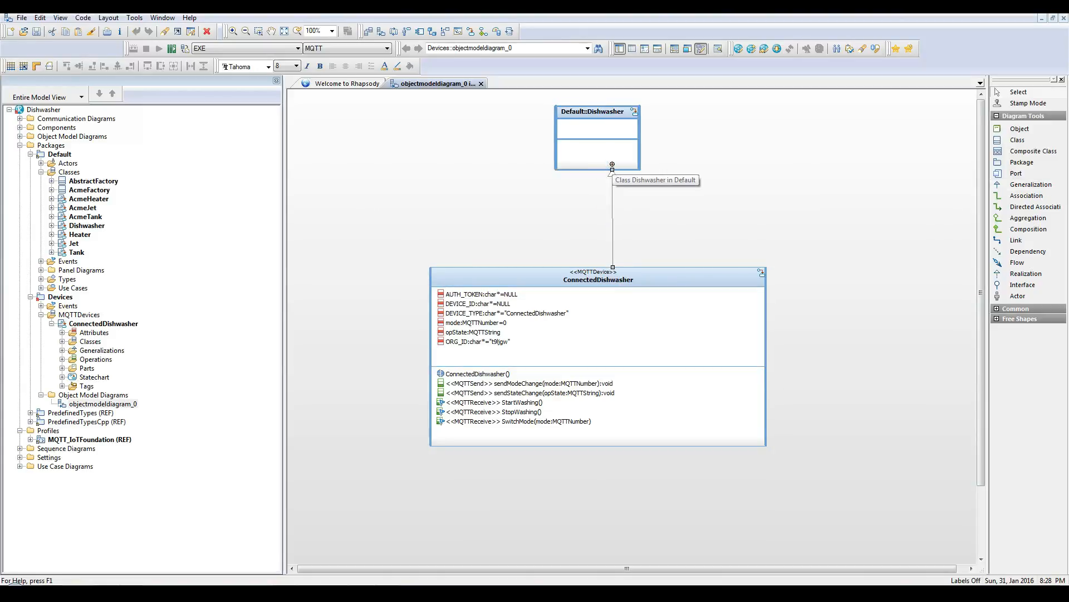
# Step: Set the initial value of ConnectedDishwasher's DEVICE_ID attribute to "12345678", apply it, and open the AUTH_TOKEN attribute
pyautogui.click(62, 333)
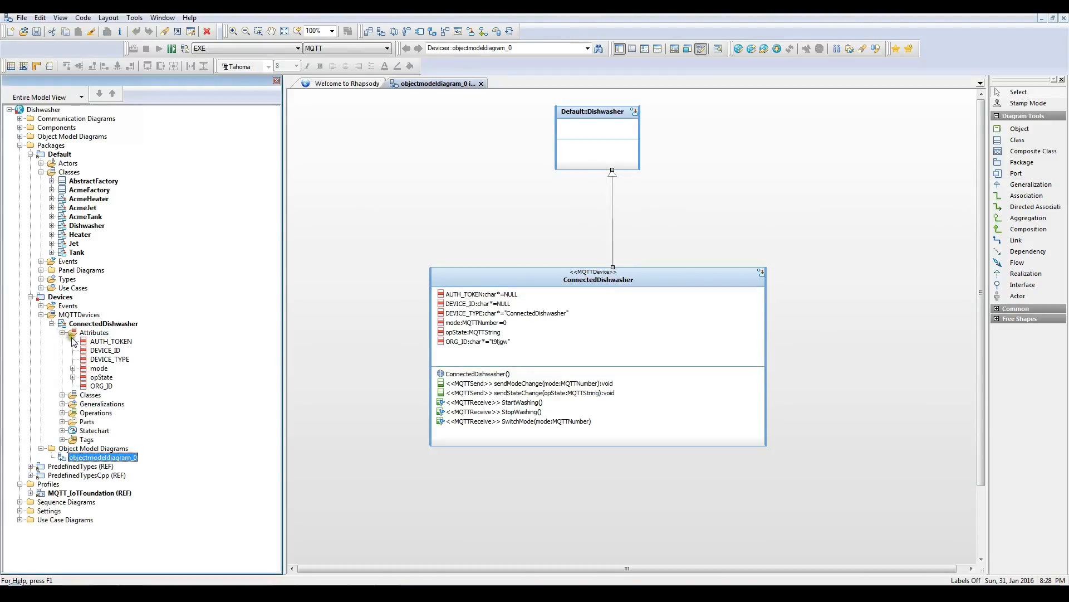
pyautogui.doubleClick(99, 342)
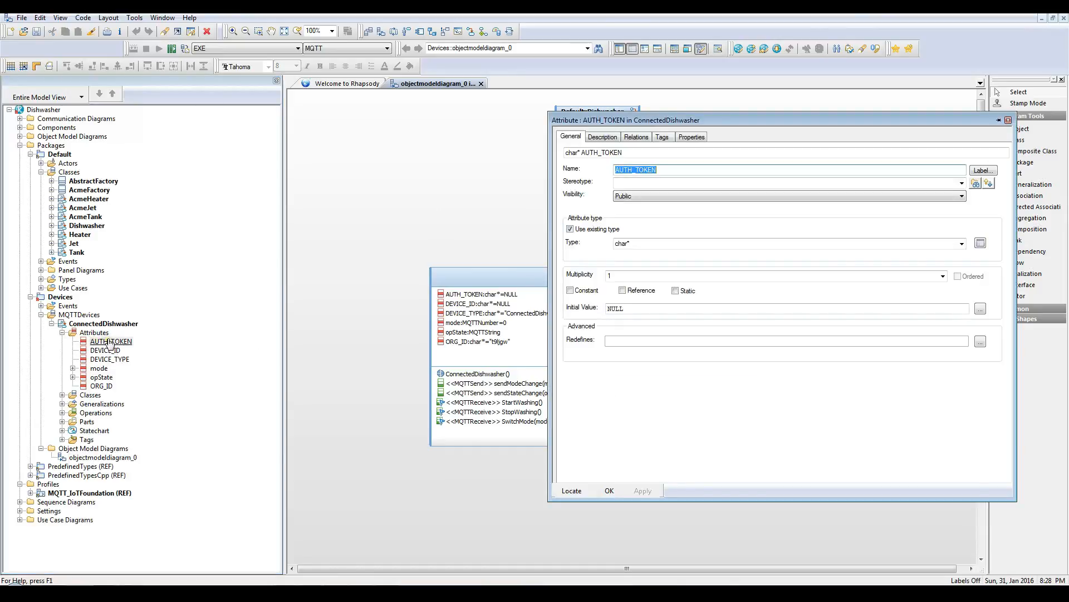
pyautogui.click(105, 350)
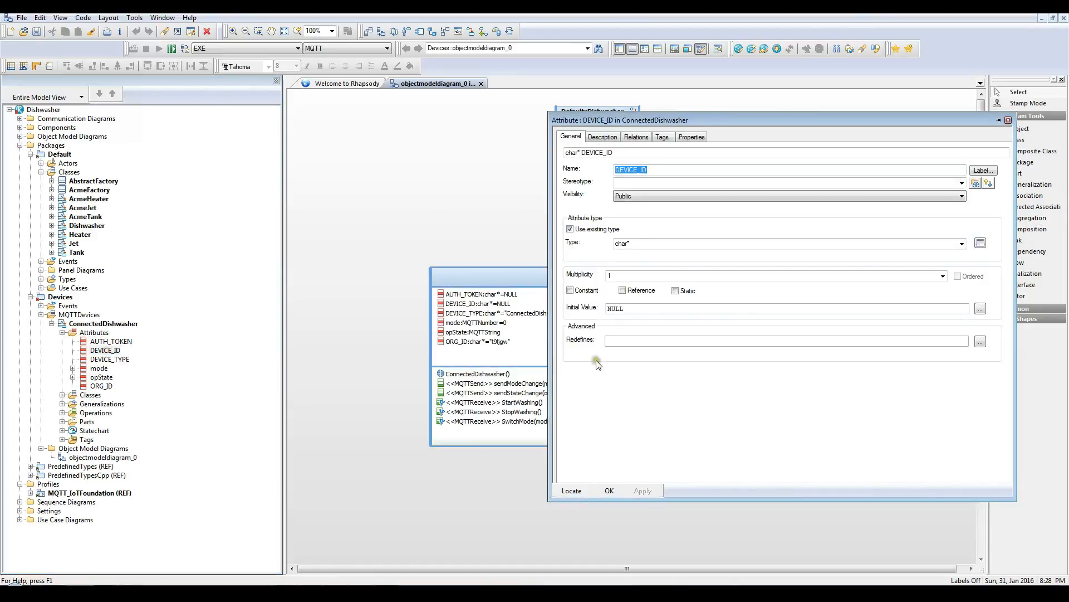
pyautogui.doubleClick(615, 308)
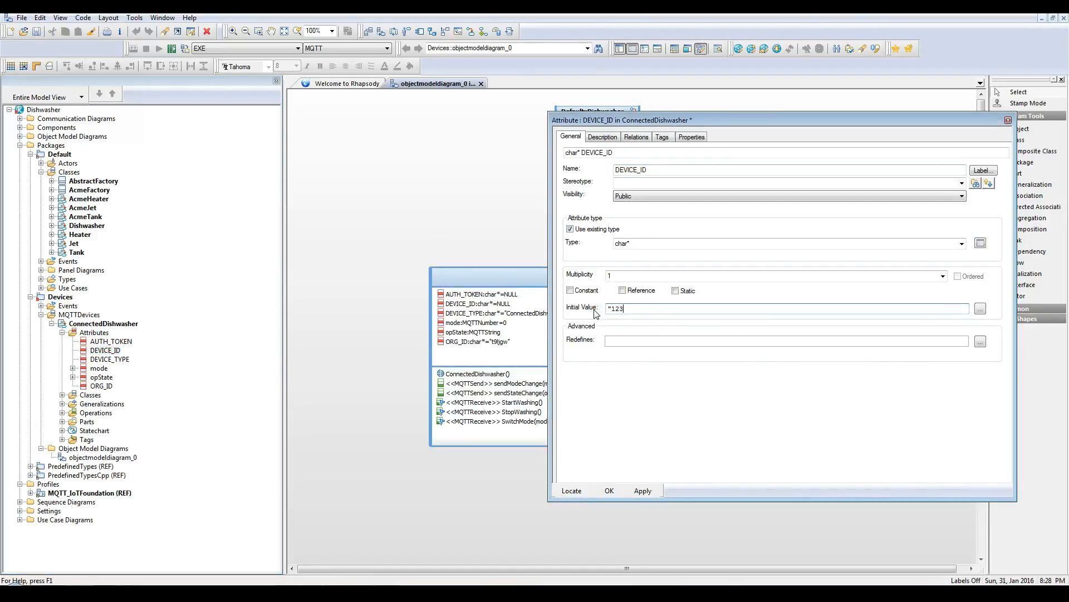
pyautogui.click(632, 488)
pyautogui.click(111, 341)
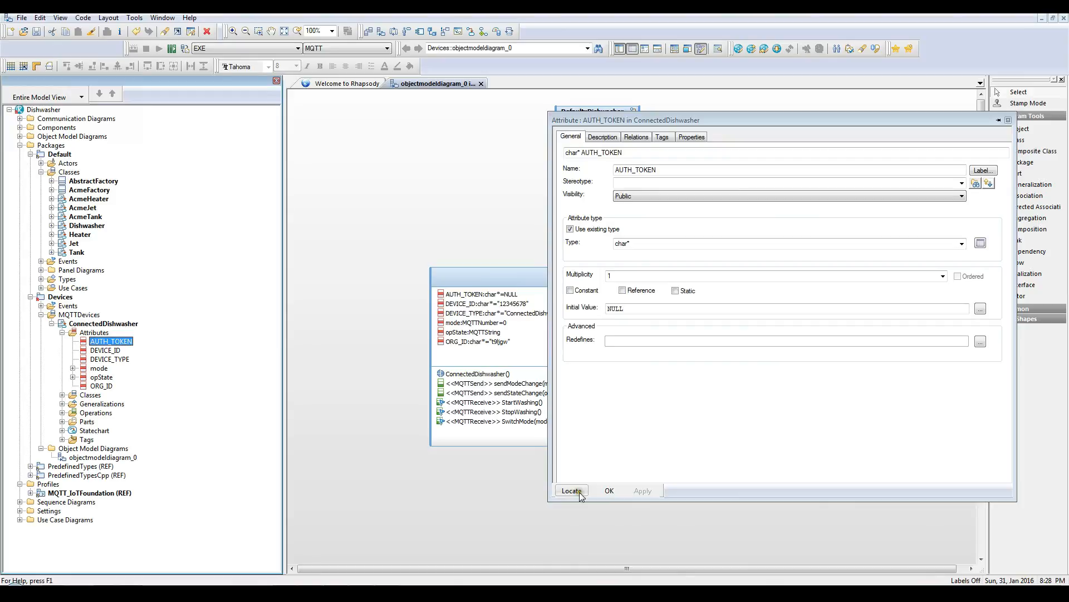
# Step: Show the devices in the Internet of Things Foundation dashboard and start adding a device of type ConnectedDishwasher
pyautogui.click(322, 353)
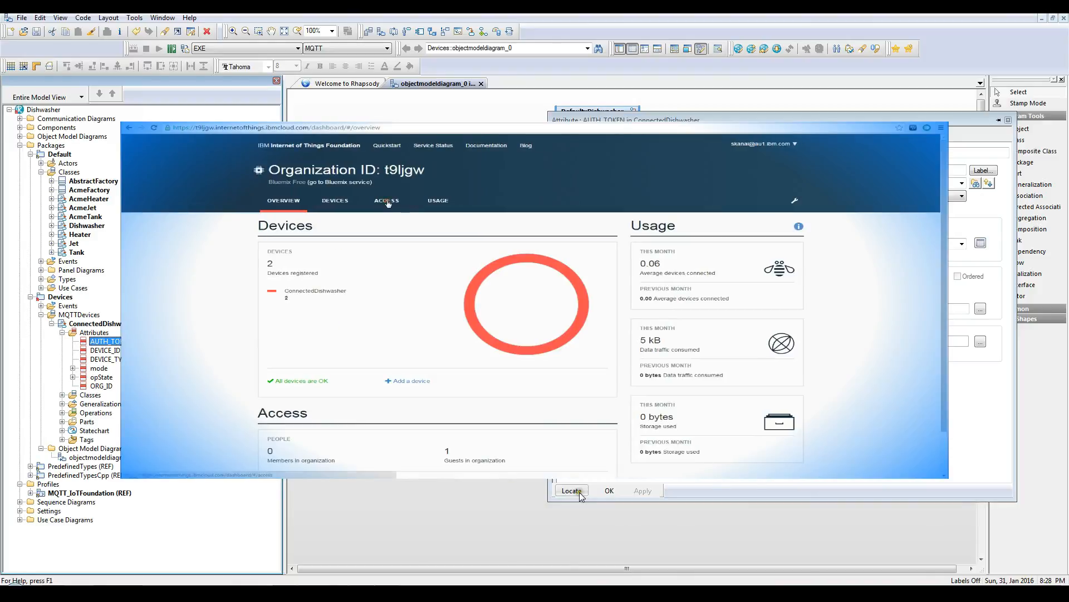
pyautogui.click(390, 202)
pyautogui.click(338, 201)
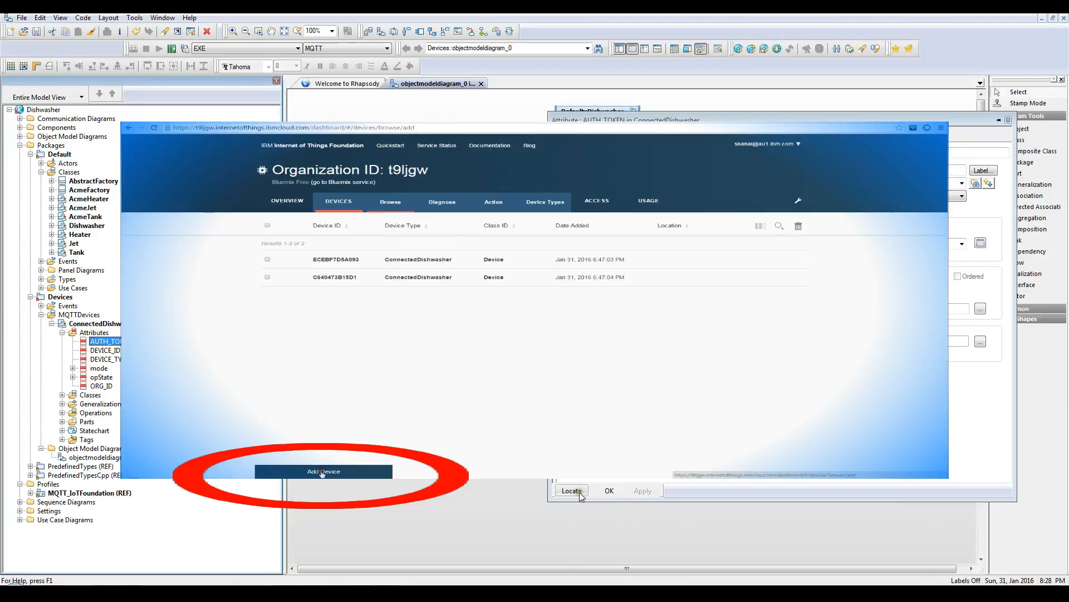
pyautogui.click(321, 472)
pyautogui.click(459, 225)
pyautogui.click(435, 234)
pyautogui.click(831, 460)
# Step: Set the new device's ID to 12345678, keep the authentication token automatically generated, and add the device
pyautogui.click(505, 256)
pyautogui.write('12345')
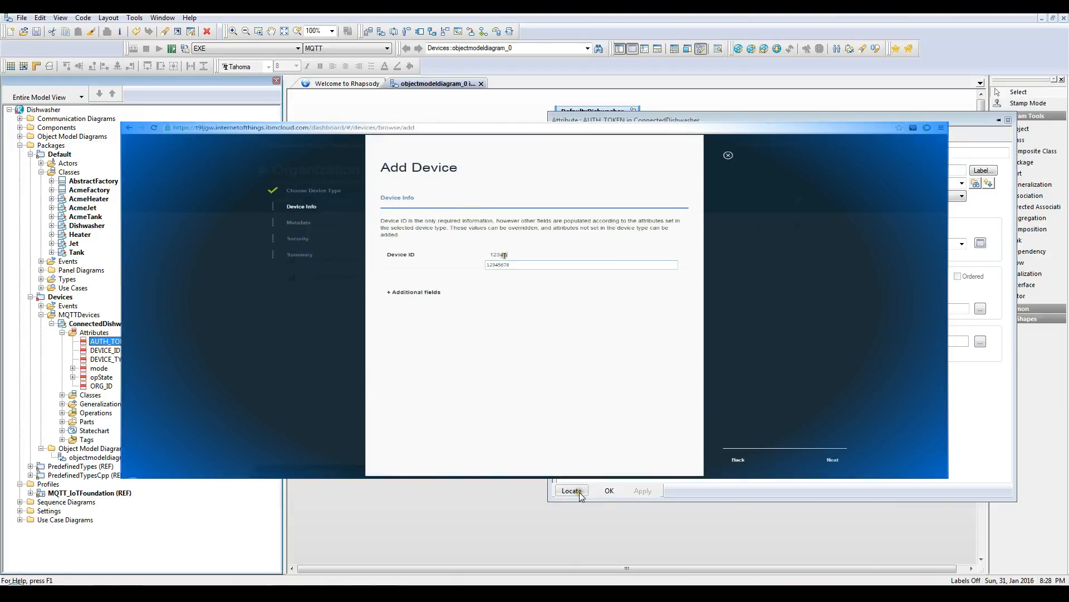
pyautogui.click(832, 462)
pyautogui.click(832, 462)
pyautogui.click(832, 462)
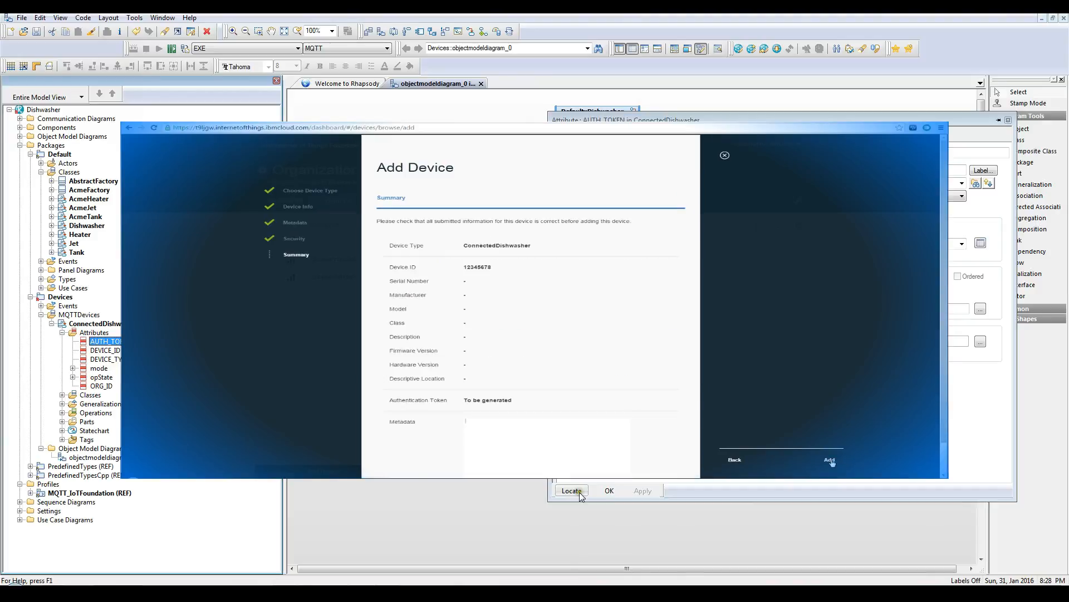
pyautogui.click(831, 462)
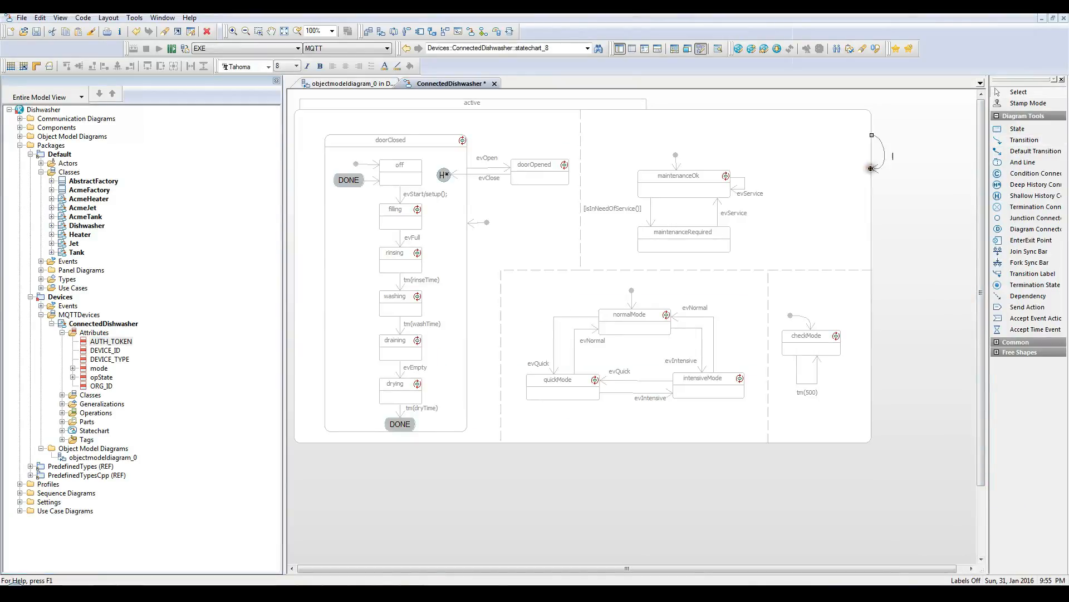
# Step: Label the upper self-transition on the active state in the ConnectedDishwasher statechart StartWashing/GEN(evStart);
pyautogui.click(931, 196)
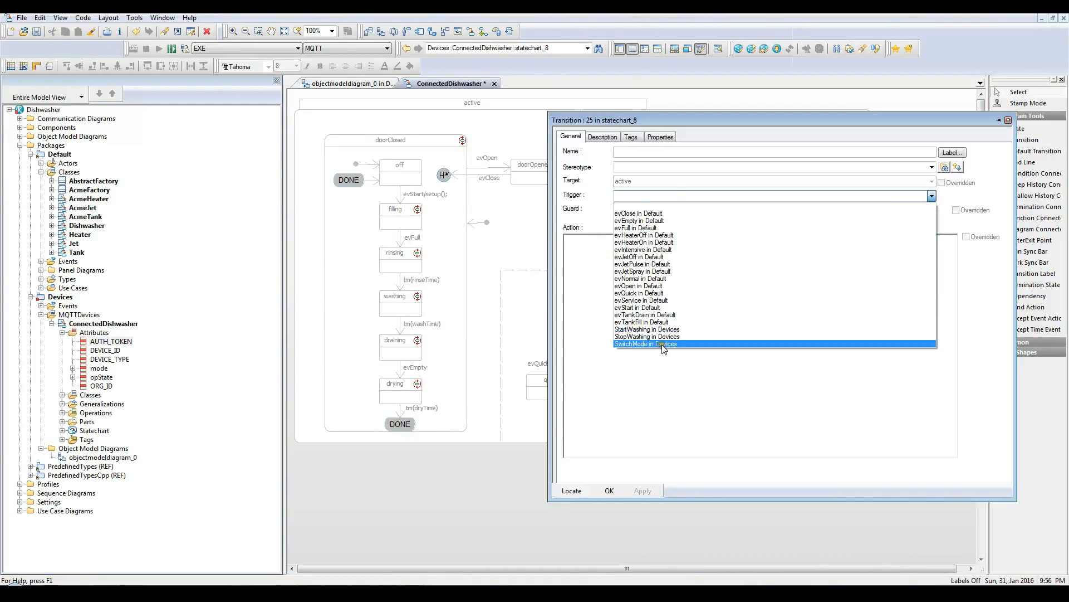
# Step: Label the lower self-transition on active SwitchMode, with code that generates an event per mode value, and add a StopWashing transition from doorClosed to off
pyautogui.click(664, 343)
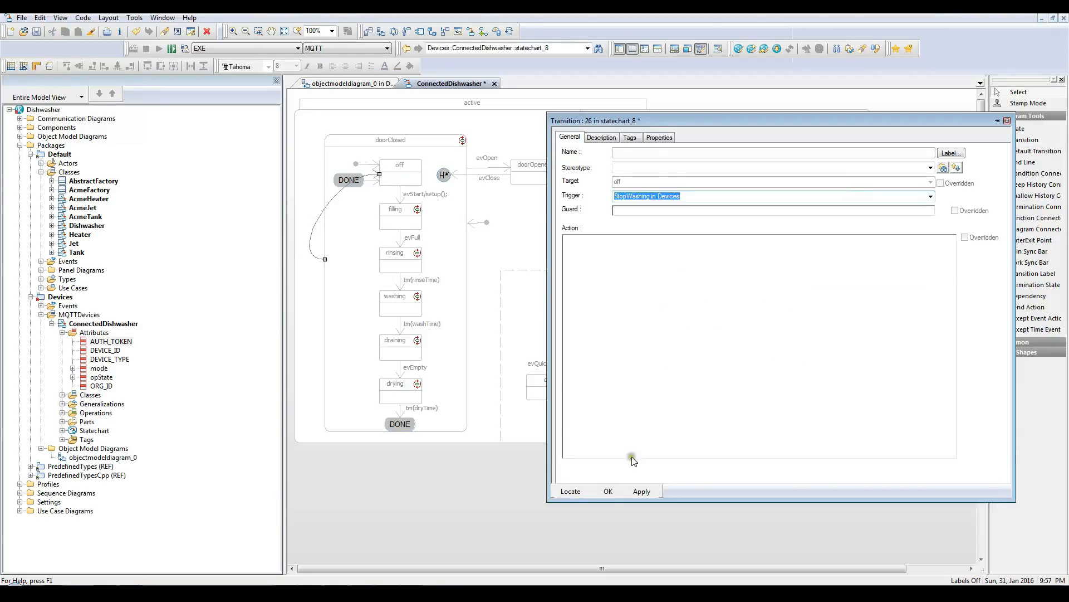
pyautogui.click(608, 491)
# Step: Add sendStateChange("off"); to the entry action of the off state and apply it
pyautogui.doubleClick(406, 174)
pyautogui.click(691, 210)
pyautogui.write('sendEventMessage("OFF");')
pyautogui.click(642, 491)
# Step: Insert sendStateChange("filling"); as the first line of the filling state's entry action and apply it
pyautogui.doubleClick(402, 221)
pyautogui.click(566, 190)
pyautogui.press('Return')
pyautogui.write('sendStateChange("off");')
pyautogui.doubleClick(636, 189)
pyautogui.write('filling')
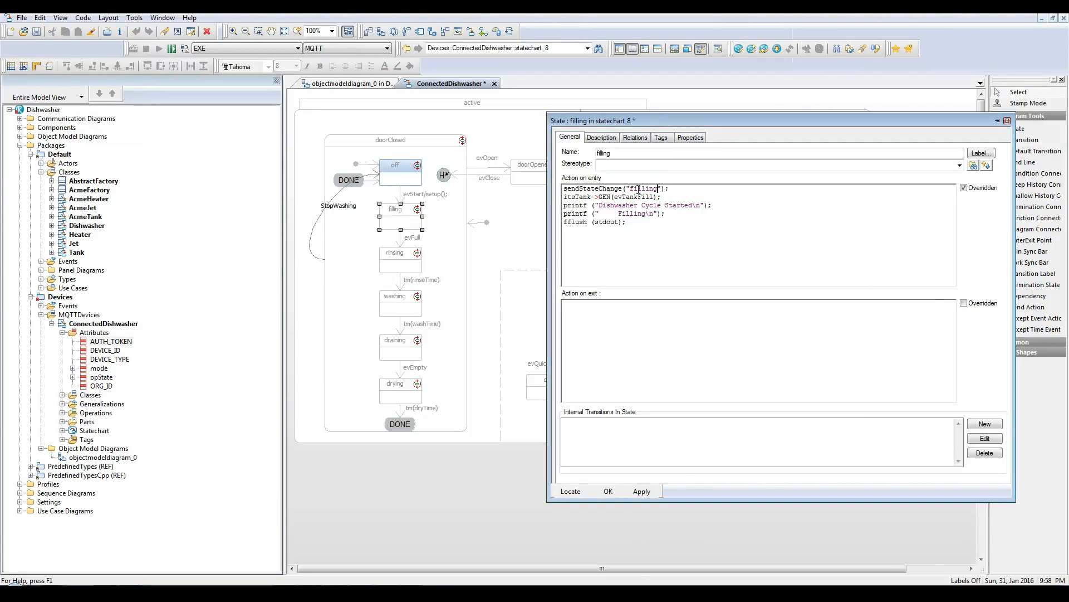
pyautogui.click(641, 491)
# Step: Insert sendStateChange("rinsing"); as the first line of the rinsing state's entry action
pyautogui.doubleClick(402, 263)
pyautogui.click(566, 190)
pyautogui.press('Return')
pyautogui.press('Up')
pyautogui.write('sendStateChange("off");')
pyautogui.doubleClick(636, 189)
# Step: Insert sendStateChange("washing"); as the first line of the washing state's entry action and apply it
pyautogui.doubleClick(402, 307)
pyautogui.click(565, 189)
pyautogui.press('Return')
pyautogui.press('Up')
pyautogui.write('sendStateChange("off");')
pyautogui.doubleClick(636, 189)
pyautogui.write('washing')
pyautogui.click(642, 491)
# Step: Insert sendStateChange("draining"); as the first line of the draining state's entry action and apply it
pyautogui.doubleClick(405, 351)
pyautogui.click(564, 189)
pyautogui.doubleClick(637, 189)
pyautogui.write('draining')
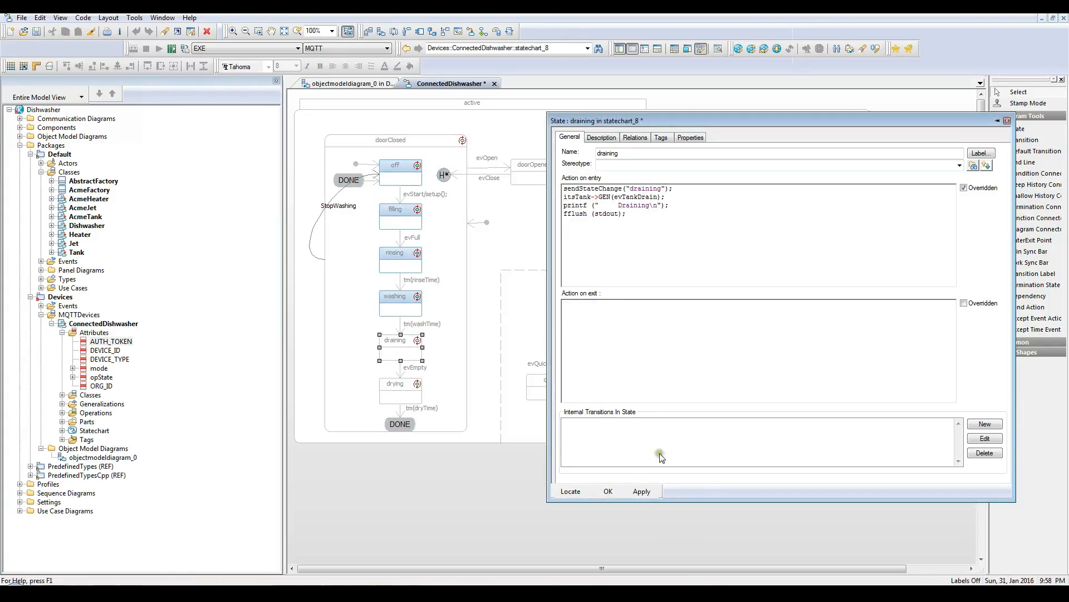
pyautogui.click(641, 492)
# Step: Insert sendStateChange("drying"); as the first line of the drying state's entry action
pyautogui.doubleClick(405, 395)
pyautogui.click(564, 189)
pyautogui.press('Return')
pyautogui.press('Up')
pyautogui.write('sendStateChange("off");')
pyautogui.doubleClick(636, 189)
pyautogui.write('drying')
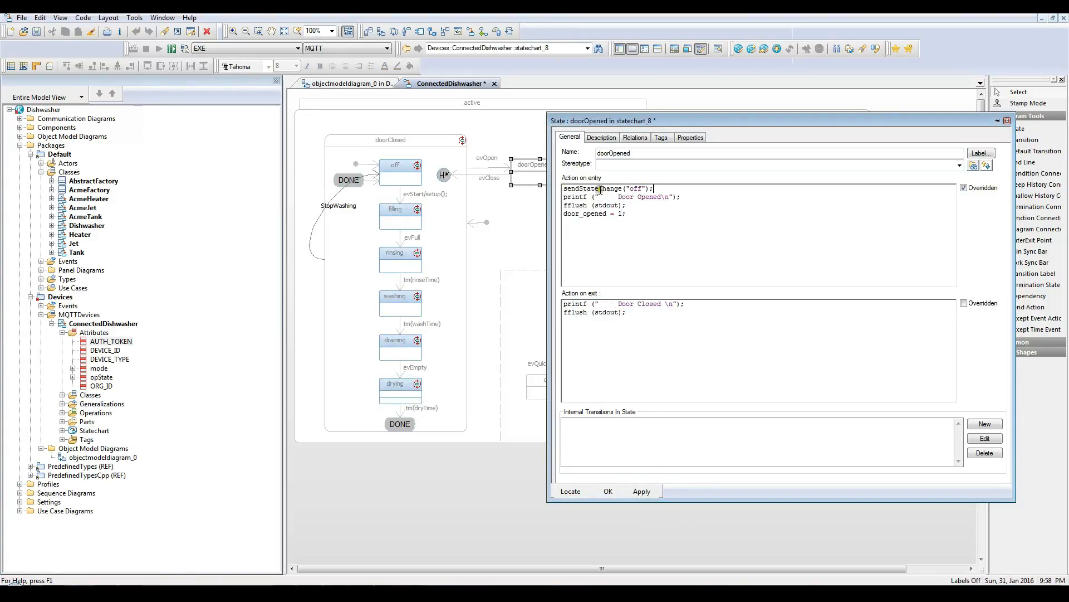
# Step: Add sendStateChange("off"); to the entry action of doorOpened and sendModeChange(0); to the entry action of normalMode
pyautogui.click(608, 492)
pyautogui.click(635, 329)
pyautogui.doubleClick(635, 329)
pyautogui.click(564, 190)
pyautogui.write('sendModeChange(0);')
pyautogui.click(609, 491)
# Step: Add sendModeChange(1); to the entry action of the quickMode state
pyautogui.doubleClick(552, 388)
pyautogui.press('Return')
pyautogui.press('Up')
pyautogui.write('sendModeChange(0);')
pyautogui.write('1')
pyautogui.click(609, 491)
# Step: Add sendModeChange(2); to the entry action of the intensiveMode state and save the model
pyautogui.doubleClick(732, 391)
pyautogui.click(564, 189)
pyautogui.press('Return')
pyautogui.press('Up')
pyautogui.write('sendModeChange(0);')
pyautogui.write('2')
pyautogui.click(603, 493)
pyautogui.hotkey('ctrl', 's')
# Step: Copy the initial value of ConnectedDishwasher's DEVICE_ID attribute and switch to the Node-RED flow in the browser
pyautogui.doubleClick(106, 350)
pyautogui.doubleClick(625, 309)
pyautogui.hotkey('ctrl', 'c')
pyautogui.click(739, 319)
pyautogui.click(195, 592)
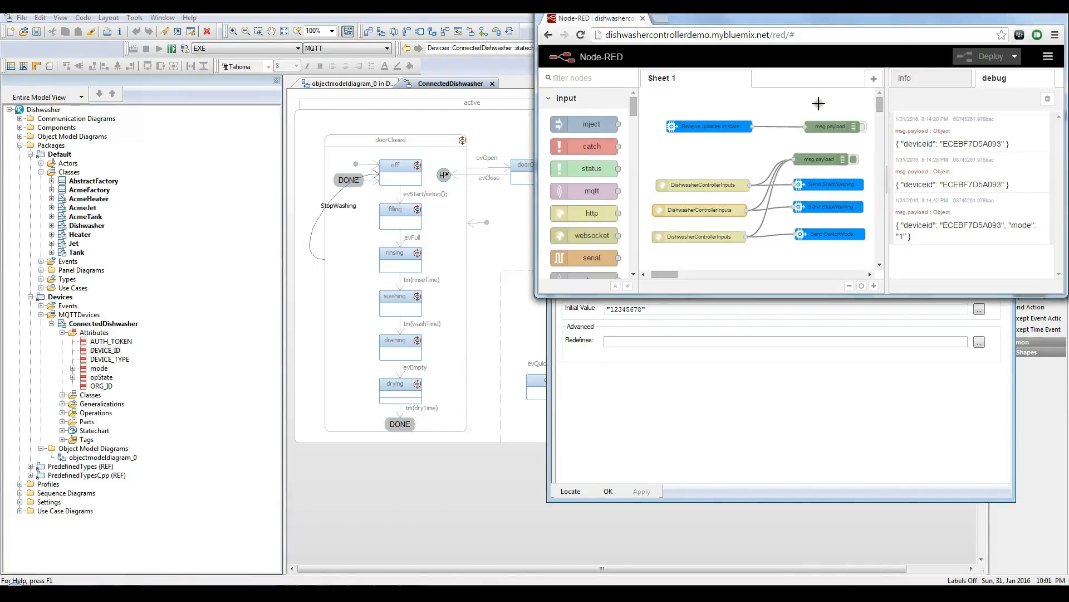
# Step: Replace the device ID in the state-update input node with 12345678, without quotation marks
pyautogui.doubleClick(734, 128)
pyautogui.moveTo(776, 169); pyautogui.dragTo(746, 172)
pyautogui.hotkey('ctrl', 'v')
pyautogui.press('BackSpace')
pyautogui.click(759, 160)
pyautogui.press('BackSpace')
pyautogui.click(865, 229)
# Step: Set the device ID of the Send StartWashing node to 12345678, copy the cleaned value, and confirm the node
pyautogui.doubleClick(829, 184)
pyautogui.moveTo(823, 168); pyautogui.dragTo(600, 147)
pyautogui.hotkey('ctrl', 'v')
pyautogui.press('BackSpace')
pyautogui.press('Home')
pyautogui.press('Delete')
pyautogui.hotkey('ctrl', 'a')
pyautogui.hotkey('ctrl', 'c')
pyautogui.click(869, 233)
# Step: Set the device ID of the Send StopWashing and Send SwitchMode nodes to 12345678
pyautogui.doubleClick(829, 209)
pyautogui.moveTo(822, 167); pyautogui.dragTo(691, 170)
pyautogui.click(869, 232)
pyautogui.doubleClick(835, 234)
pyautogui.moveTo(823, 168); pyautogui.dragTo(691, 171)
pyautogui.hotkey('ctrl', 'v')
pyautogui.click(872, 232)
# Step: Deploy the updated Node-RED flow and clear its debug messages
pyautogui.click(983, 56)
pyautogui.click(1048, 100)
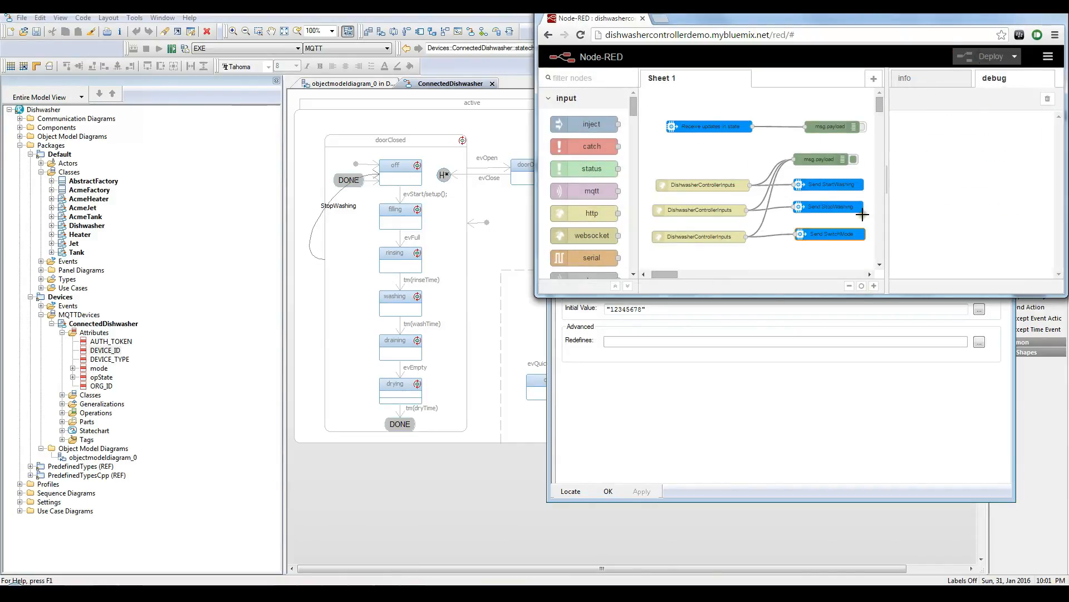
# Step: Switch back to Rhapsody and open the onMessageArrived operation of ConnectedDishwasher's MqttClient class
pyautogui.click(62, 395)
pyautogui.click(73, 403)
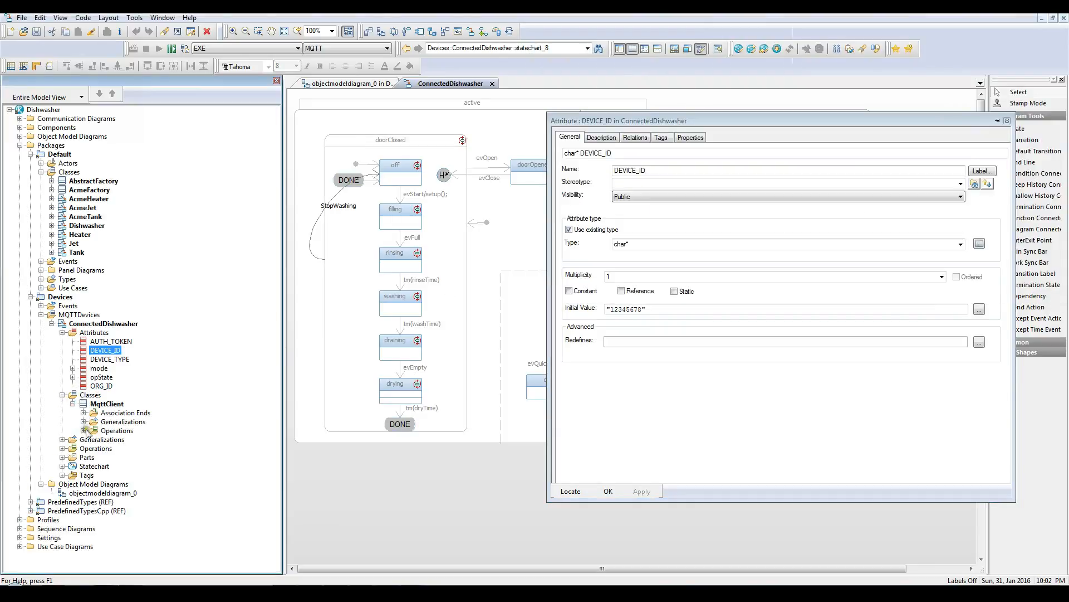
pyautogui.click(83, 430)
pyautogui.doubleClick(139, 448)
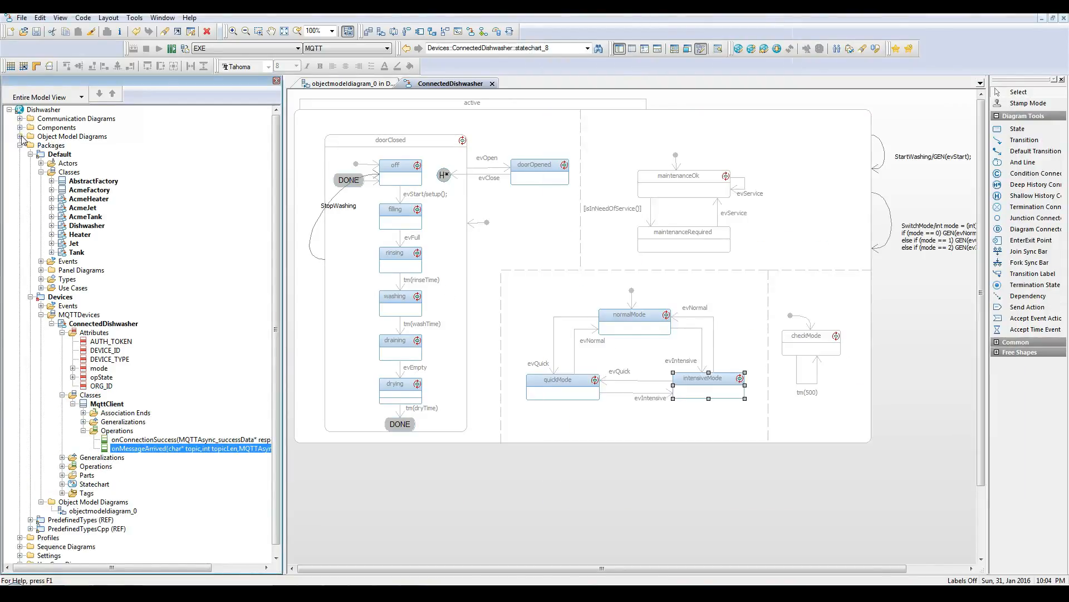
# Step: Include ConnectedDishwasher from the Devices package in the initial instances of the EXE component's MQTT configuration and apply it
pyautogui.click(20, 127)
pyautogui.click(29, 137)
pyautogui.doubleClick(109, 154)
pyautogui.click(476, 146)
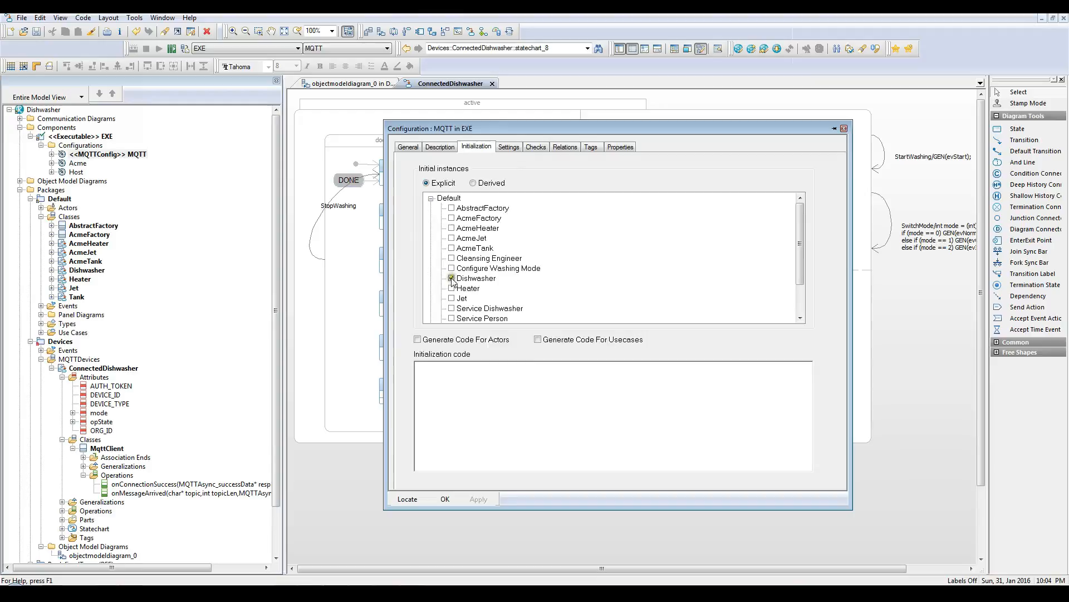
pyautogui.click(430, 199)
pyautogui.click(431, 208)
pyautogui.click(451, 218)
pyautogui.click(479, 499)
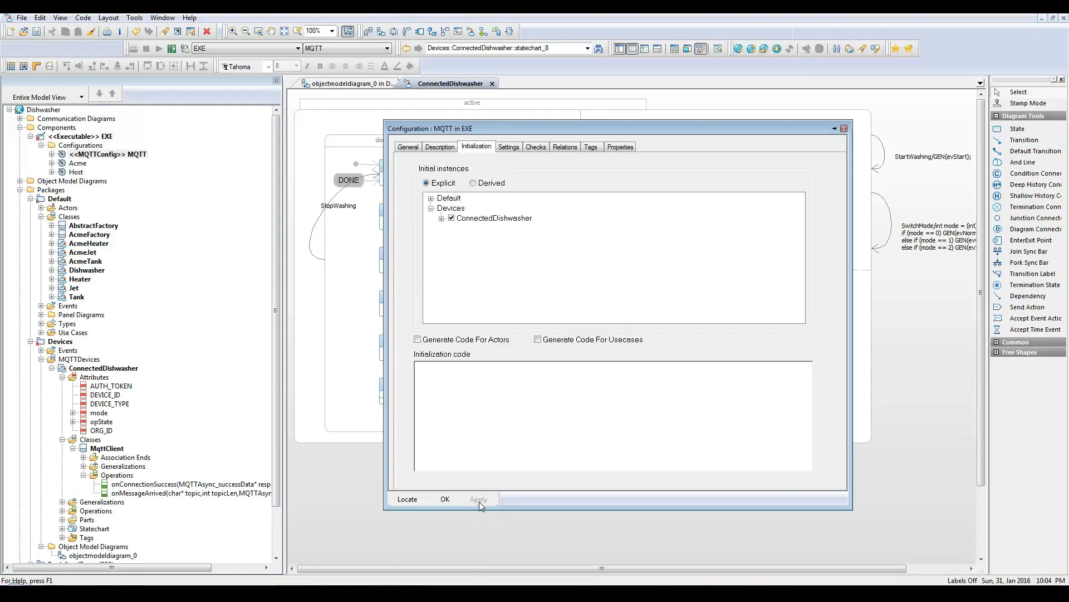
pyautogui.click(445, 499)
# Step: Generate, make and run the MQTT configuration, and open the source location of the reported code error
pyautogui.click(172, 48)
pyautogui.click(584, 331)
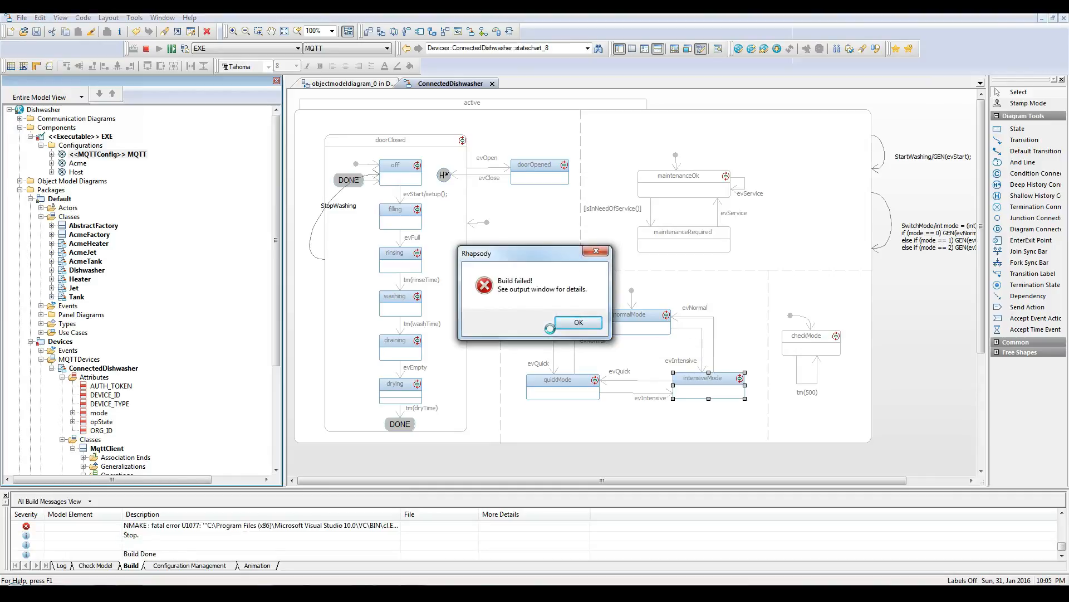
pyautogui.click(563, 323)
pyautogui.doubleClick(350, 526)
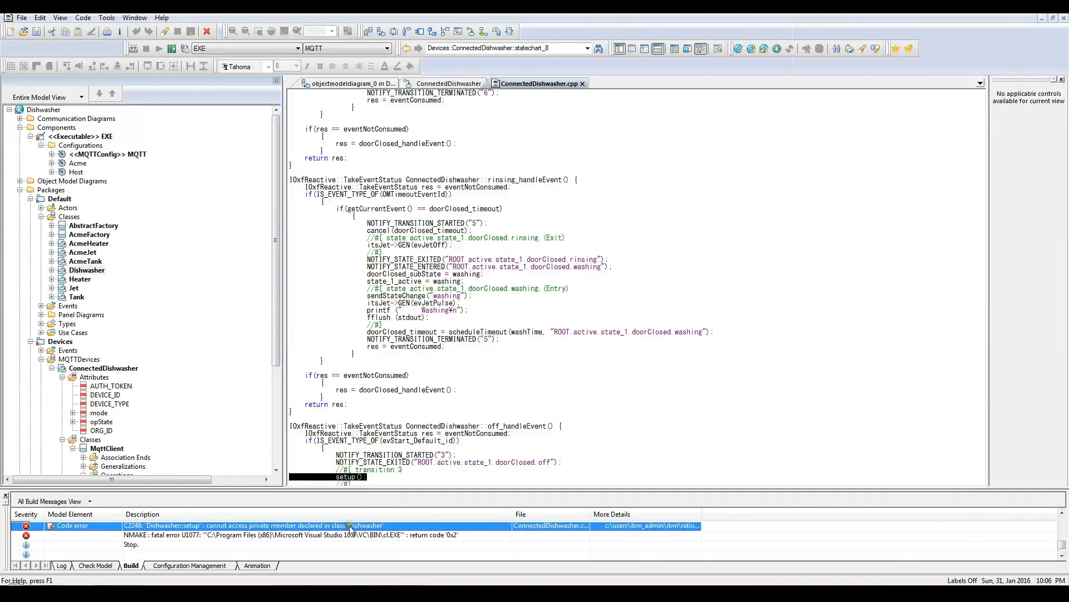
# Step: Set the visibility of Dishwasher's setup operation to Protected, and generate, make and run the configuration again
pyautogui.click(644, 203)
pyautogui.click(643, 219)
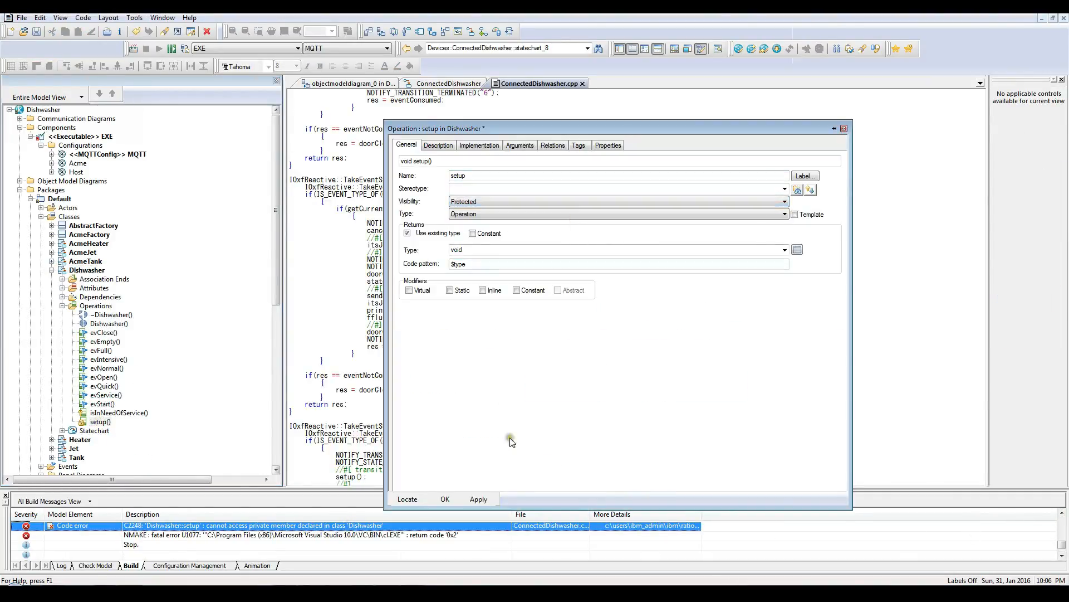
pyautogui.click(172, 49)
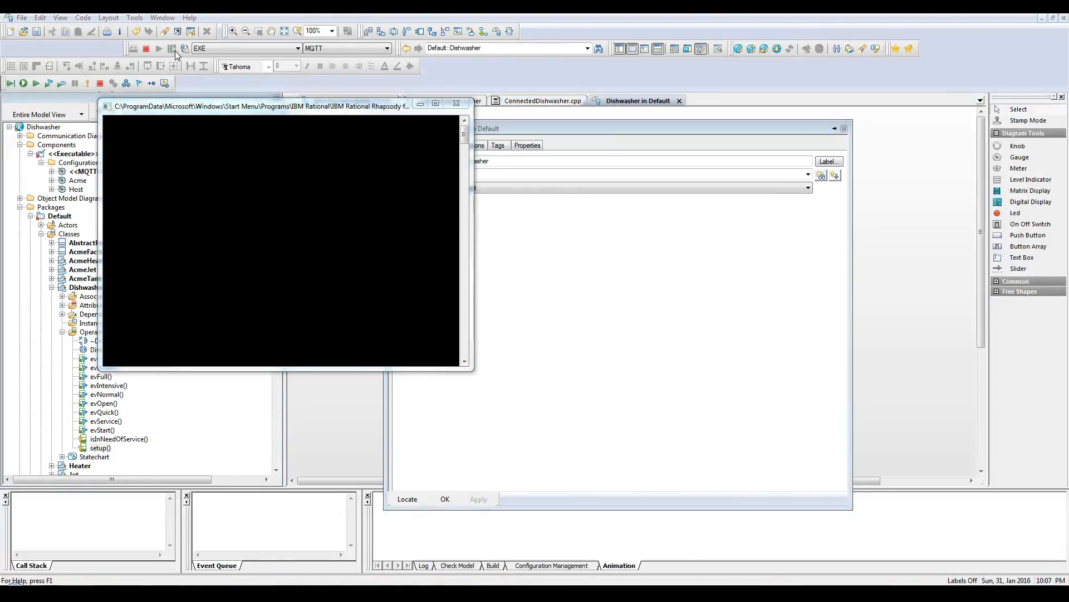
# Step: Close the open features dialog and start the animated execution of the model
pyautogui.click(843, 128)
pyautogui.click(23, 84)
pyautogui.hotkey('alt', 'Tab')
# Step: Find the running ConnectedDishwasher instance in the model and open its animated statechart
pyautogui.click(246, 375)
pyautogui.click(52, 287)
pyautogui.click(30, 216)
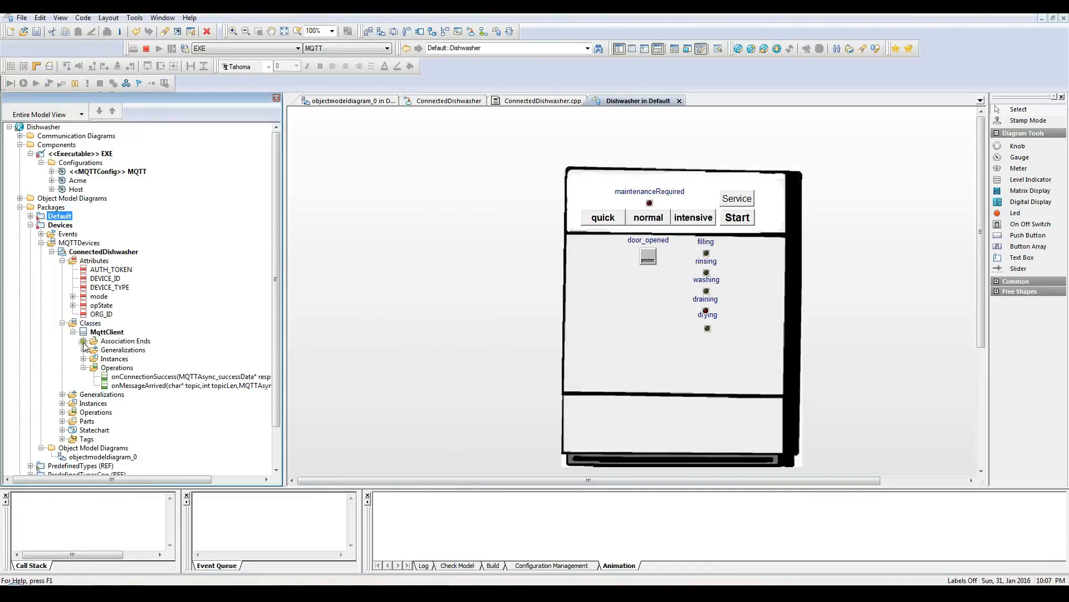
pyautogui.click(83, 359)
pyautogui.rightClick(119, 368)
pyautogui.click(134, 386)
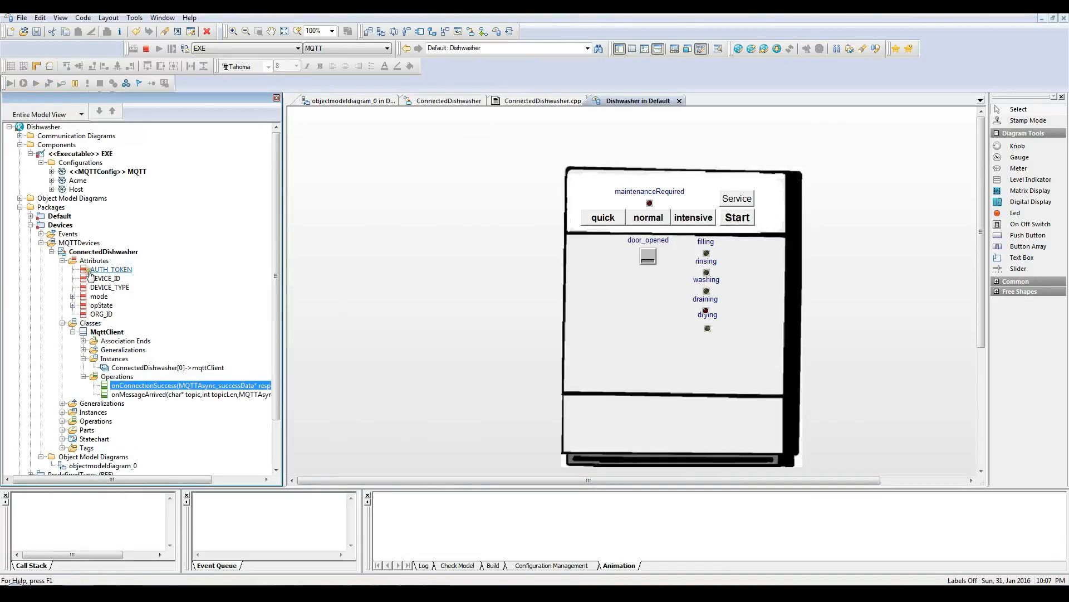
pyautogui.click(62, 412)
pyautogui.rightClick(95, 422)
pyautogui.click(158, 284)
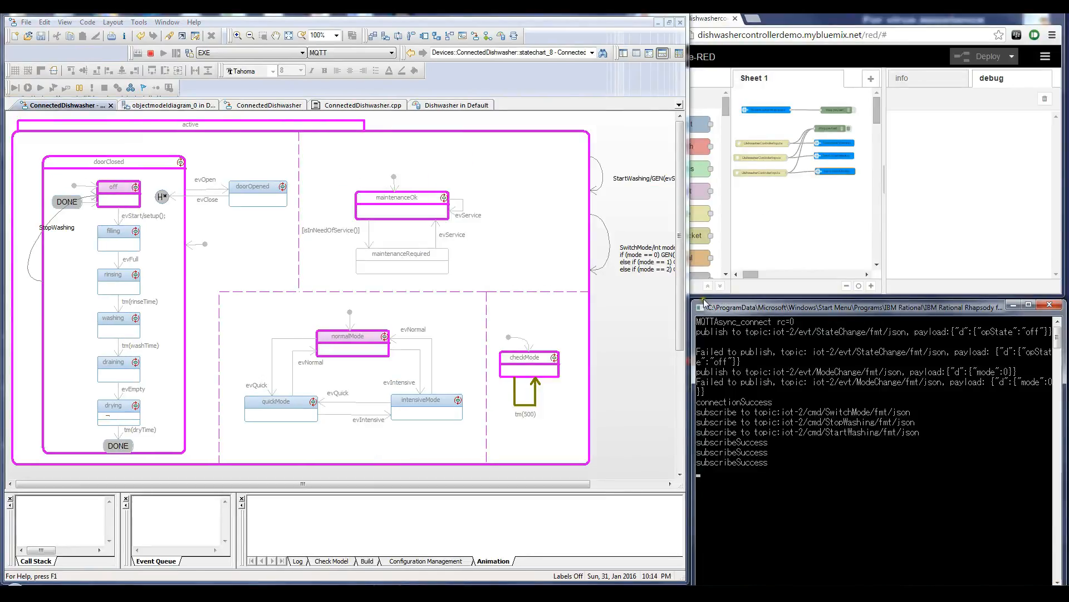
# Step: Switch to the DishwasherClient page and send the StartWashing message with payload 12345678
pyautogui.click(201, 535)
pyautogui.click(587, 533)
pyautogui.write('12345678')
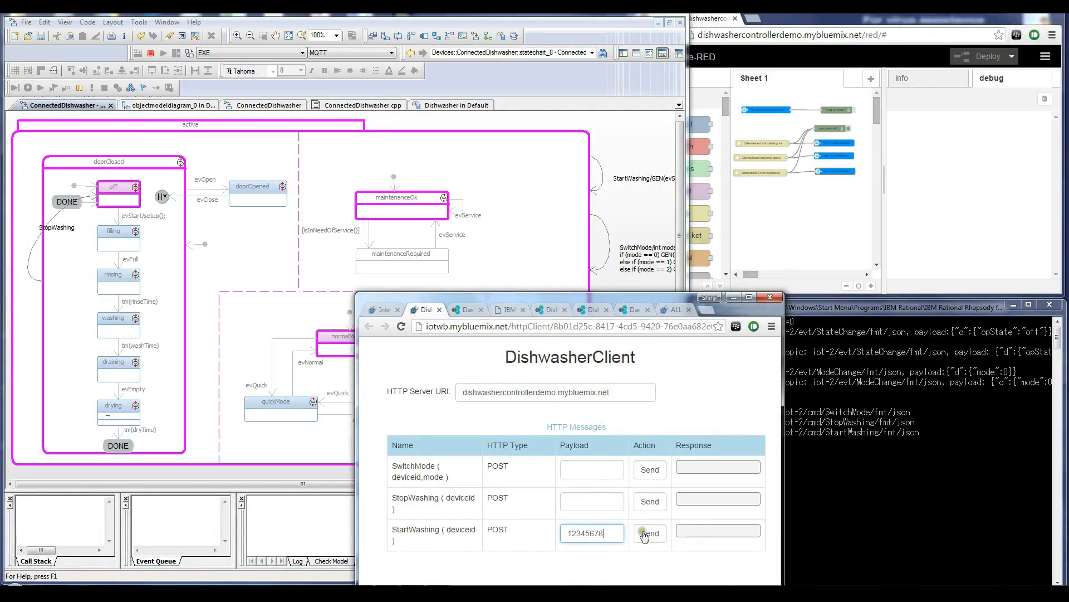
pyautogui.click(650, 533)
# Step: Move the DishwasherClient window aside, enable debug output for the state updates in Node-RED, and follow the console messages
pyautogui.moveTo(613, 299); pyautogui.dragTo(498, 301)
pyautogui.click(875, 108)
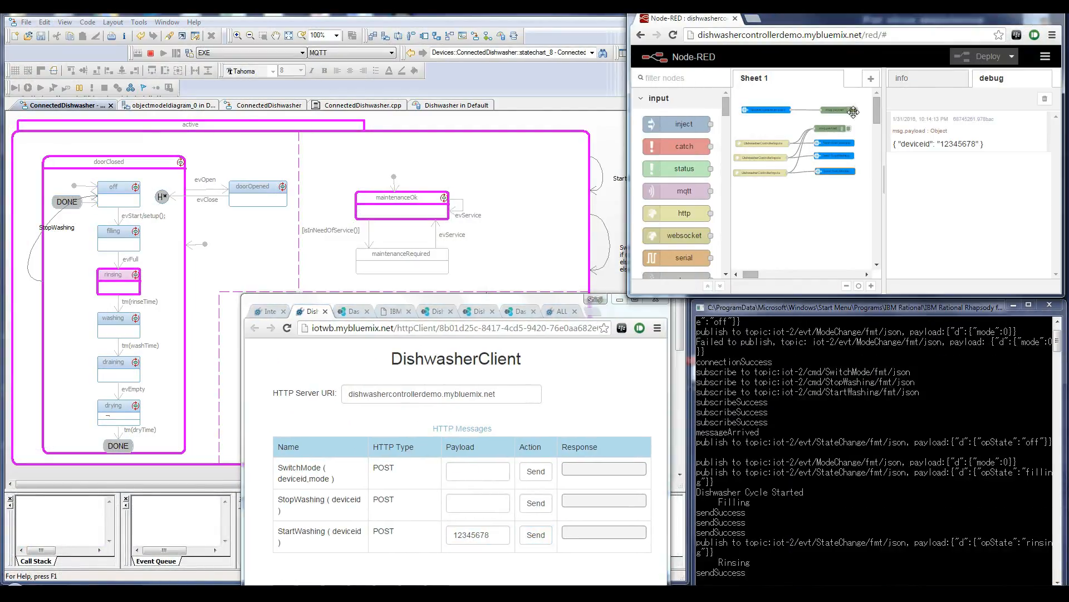
pyautogui.moveTo(1057, 342); pyautogui.dragTo(1058, 361)
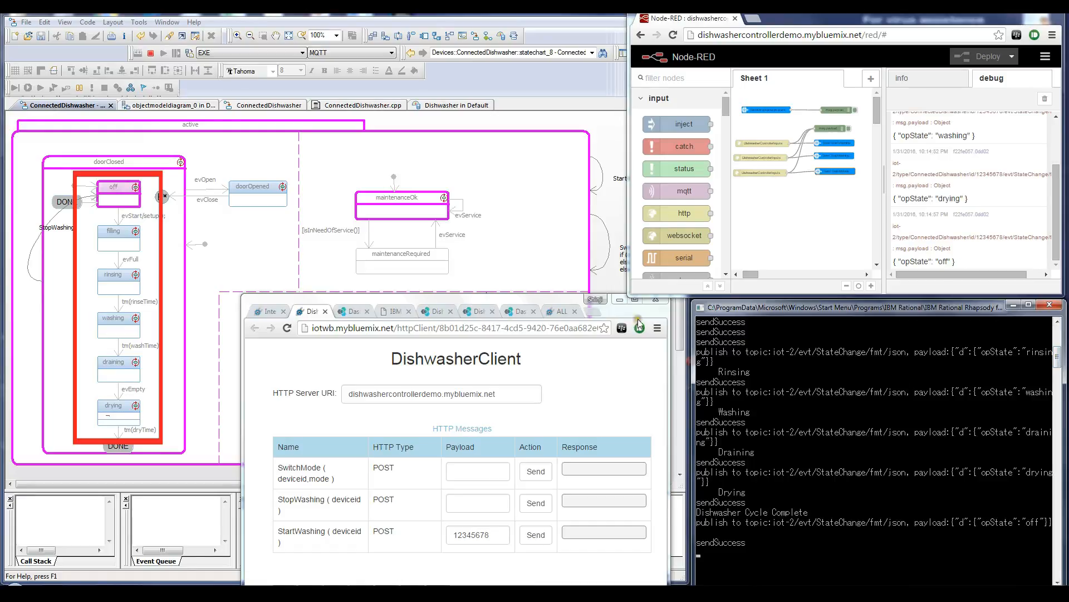
# Step: Enter 12345678 as the StopWashing payload and send the StartWashing message again
pyautogui.click(465, 502)
pyautogui.write('12345678')
pyautogui.click(534, 536)
# Step: Send the SwitchMode message with payload 12345678,2, moving the client window clear of the statechart
pyautogui.click(471, 473)
pyautogui.write('12345678')
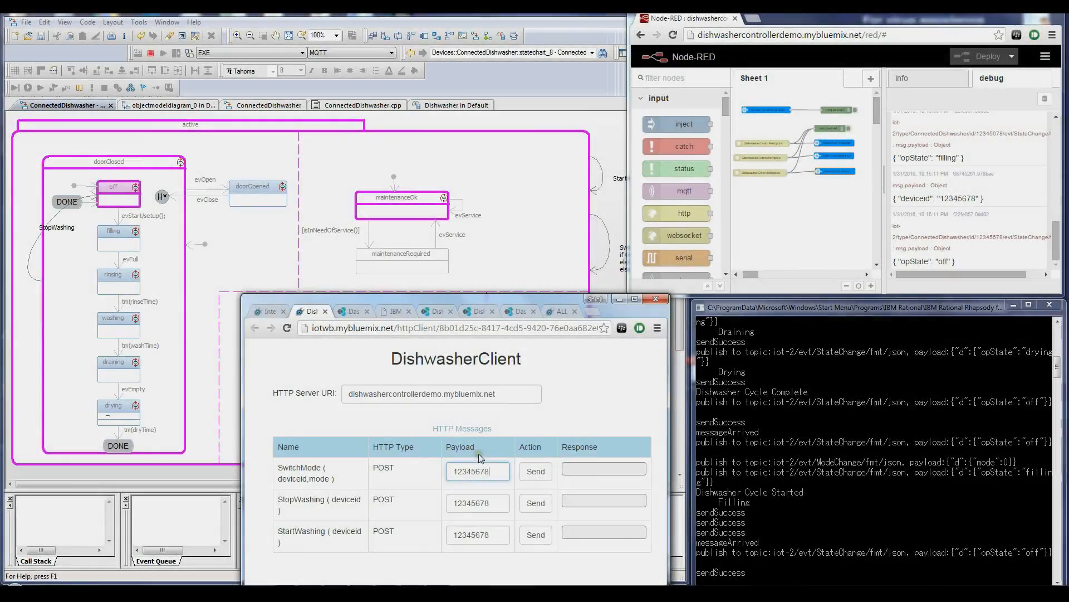
pyautogui.moveTo(541, 304); pyautogui.dragTo(856, 133)
pyautogui.click(916, 303)
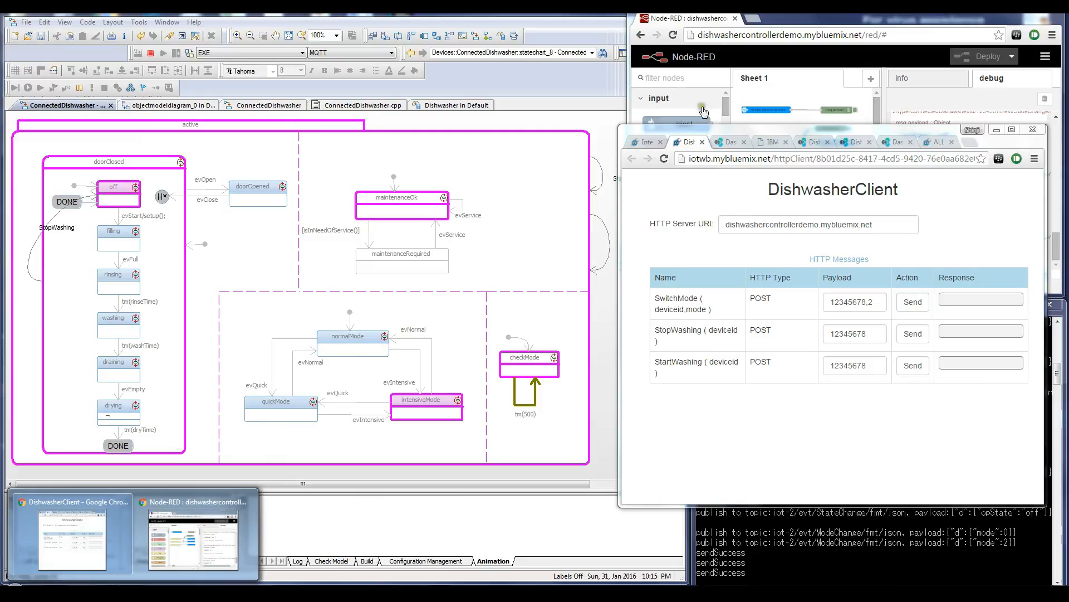
# Step: Switch to the Internet of Things Foundation dashboard and view the recent events of device 12345678
pyautogui.click(770, 141)
pyautogui.moveTo(827, 133); pyautogui.dragTo(523, 55)
pyautogui.click(709, 52)
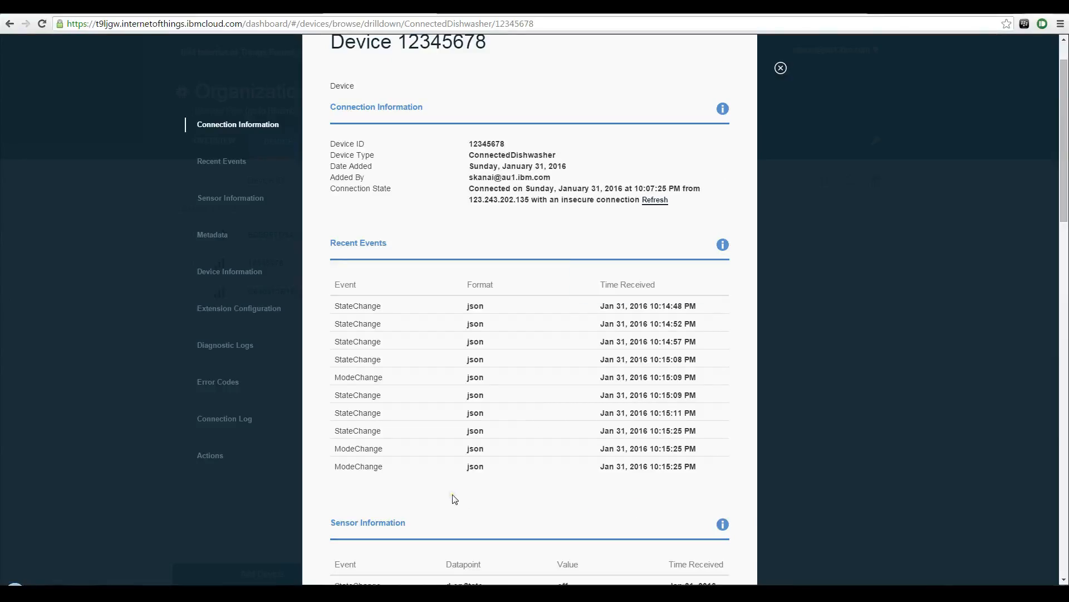